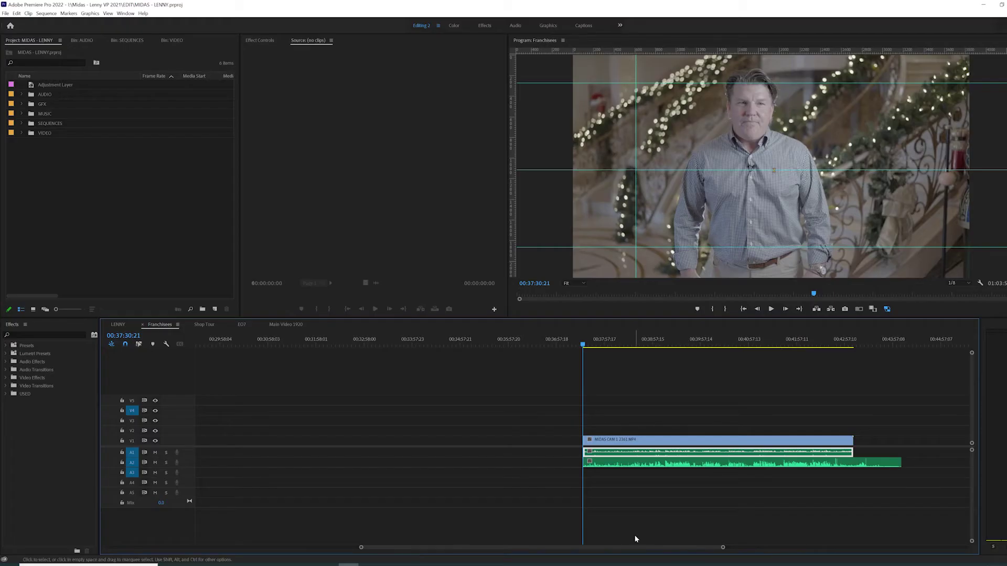
Nudge the MIDAS CAM clip slightly earlier and move the boom-mic WAV from A2 onto A3
left_click_drag(715, 551, 730, 550)
left_click_drag(616, 435, 580, 443)
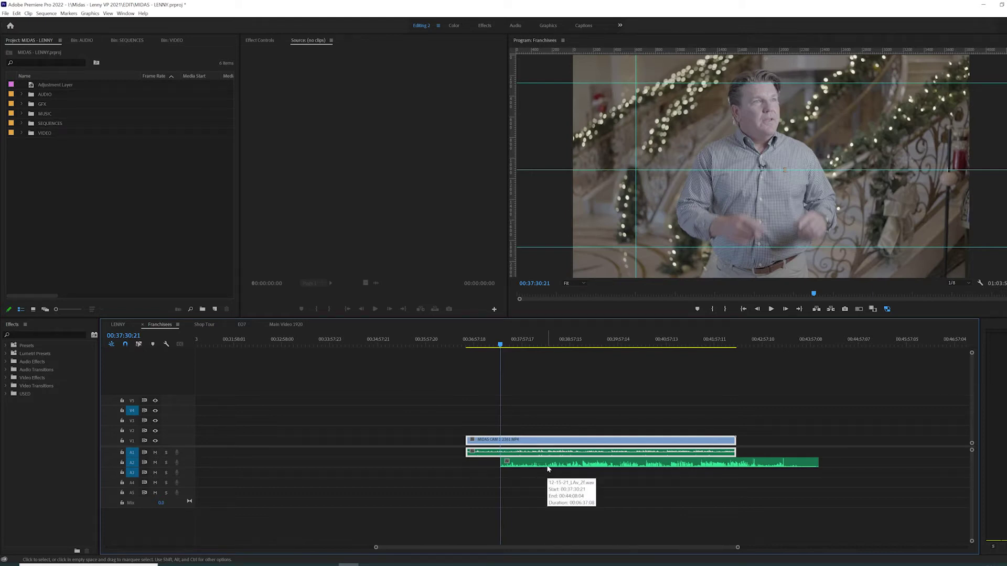
left_click_drag(549, 468, 622, 478)
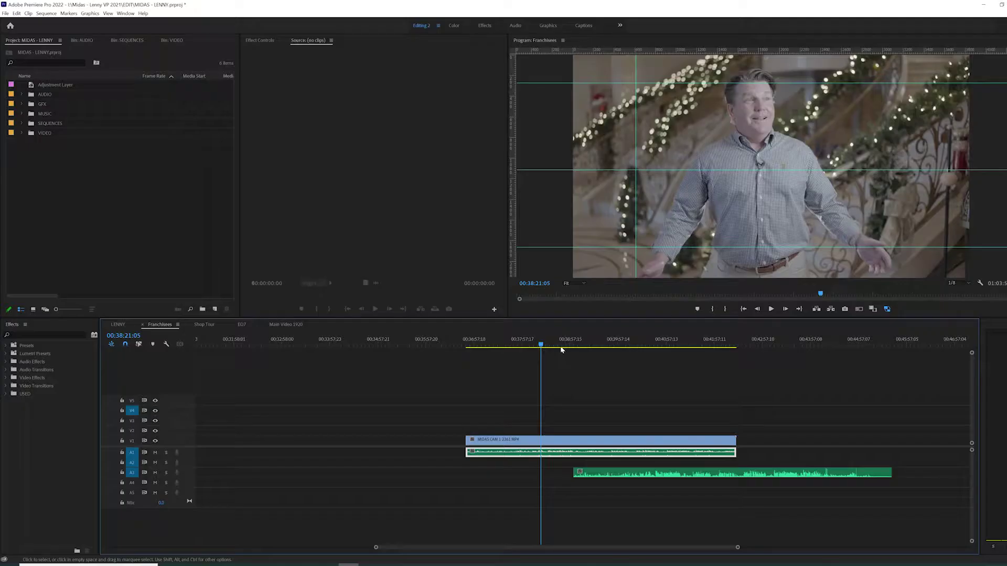
left_click(544, 345)
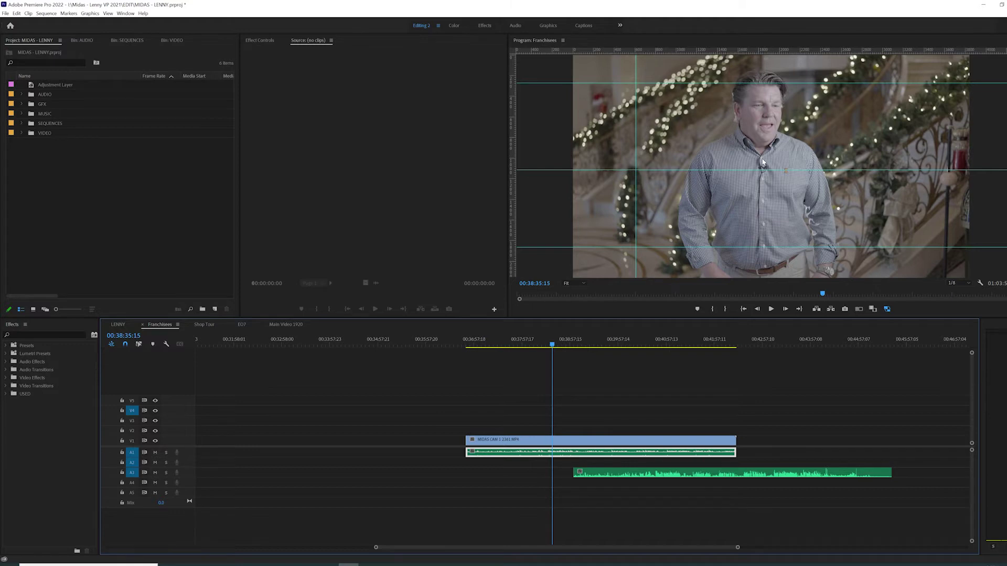
Slide the A3 boom-mic clip back and forth until it starts near 00:38:12:16
left_click_drag(629, 475, 335, 476)
left_click(367, 340)
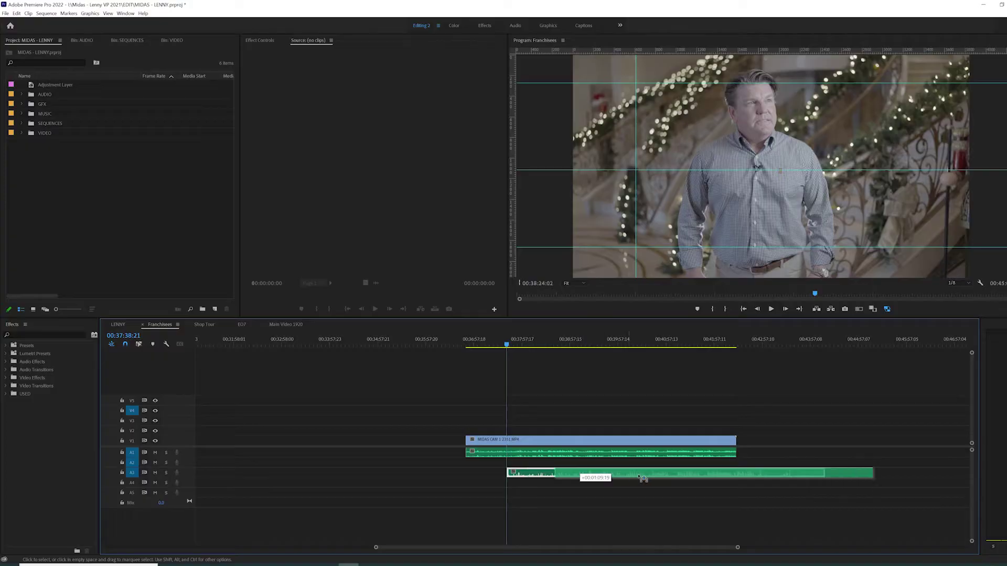
left_click_drag(580, 475, 643, 475)
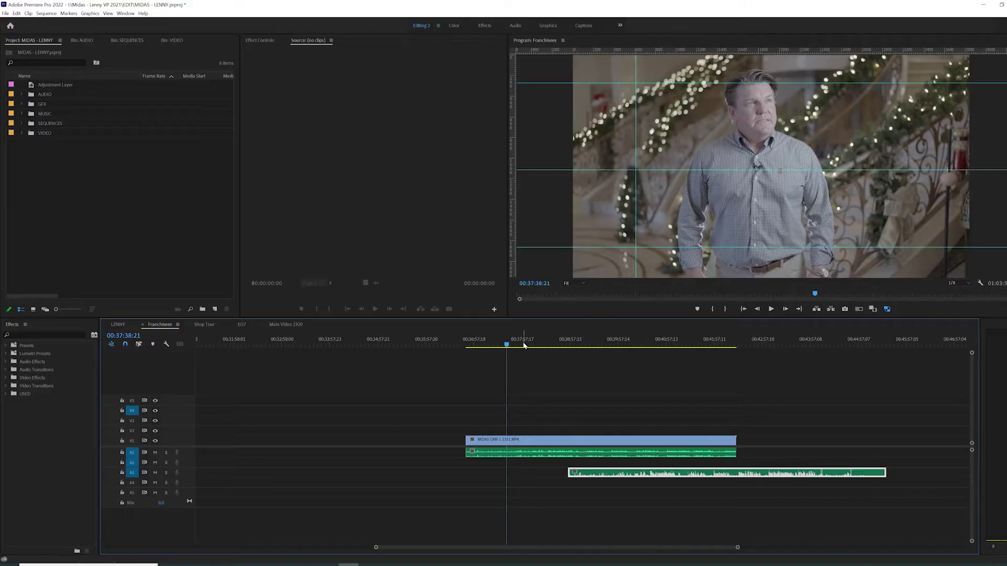
left_click(527, 344)
left_click(533, 344)
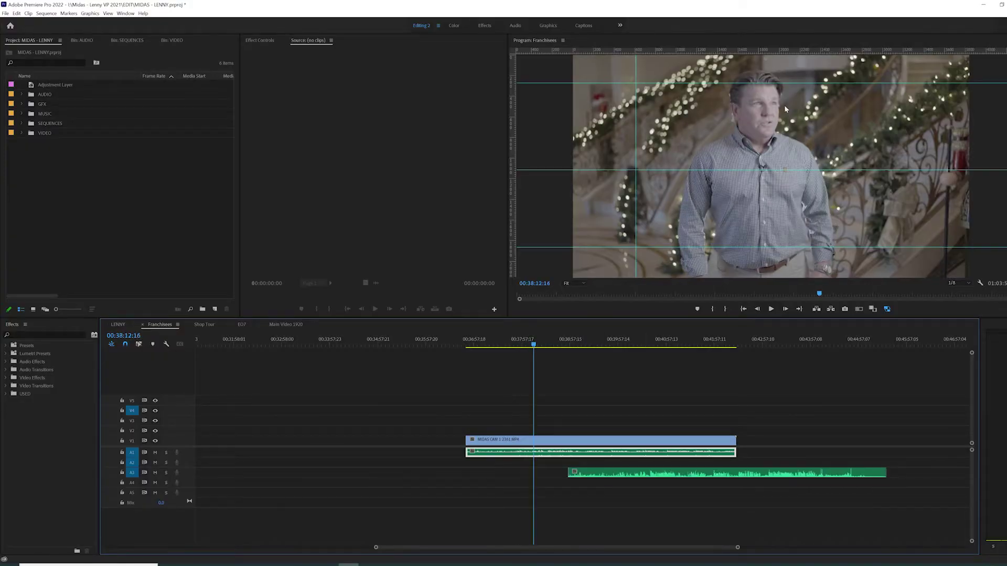
left_click_drag(726, 475, 645, 477)
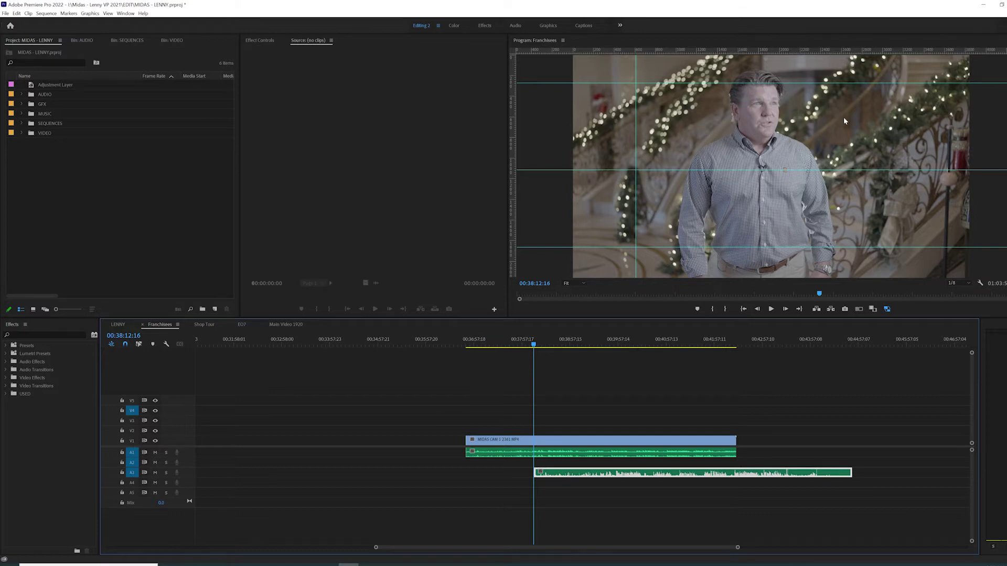
left_click_drag(611, 476, 569, 476)
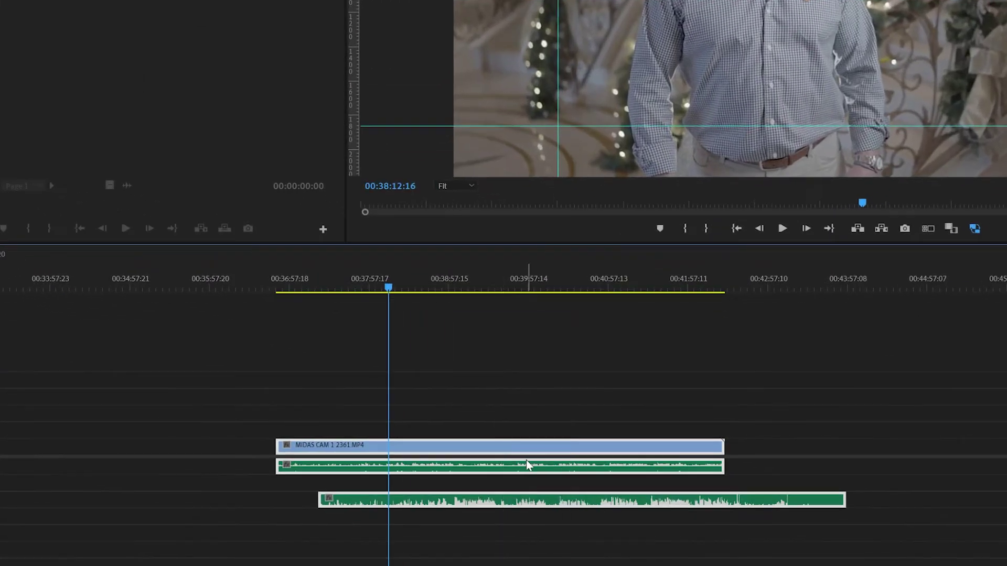
Synchronize the interview and boom-mic clips by their audio
right_click(528, 466)
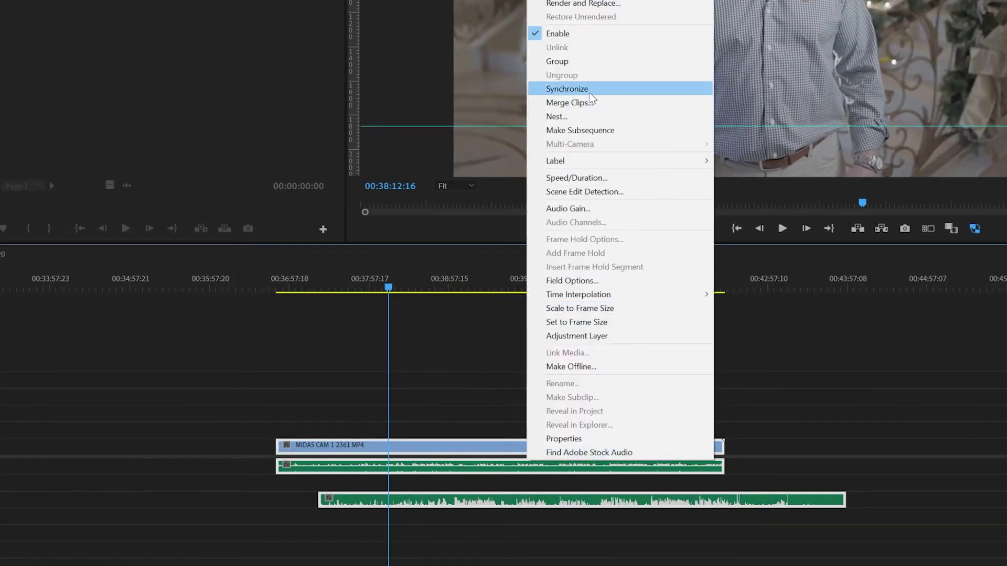
left_click(589, 93)
left_click(321, 250)
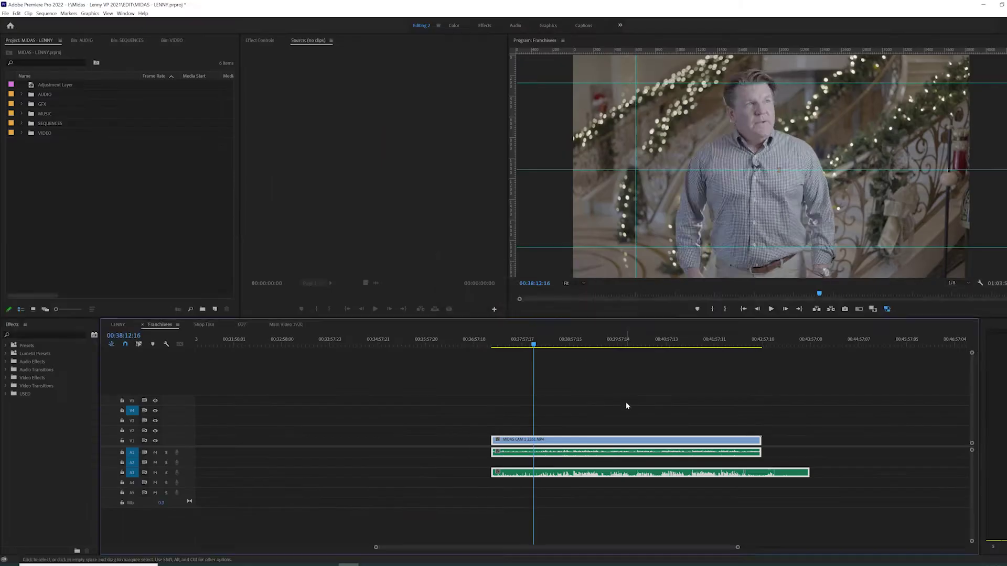
Disable the camera audio on A1 and move the boom-mic WAV up to A2
right_click(582, 452)
left_click(601, 279)
left_click(585, 467)
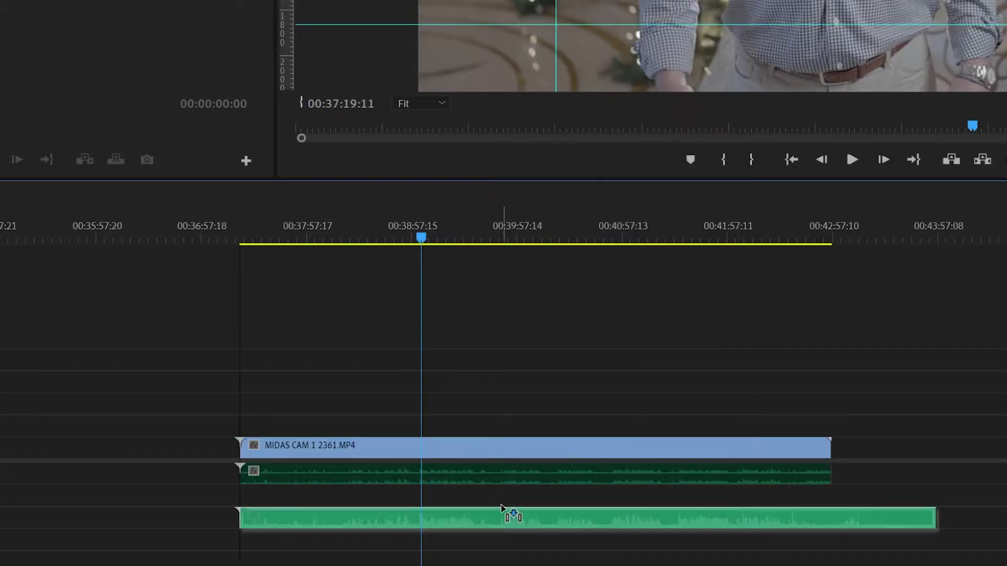
left_click_drag(500, 506, 471, 470)
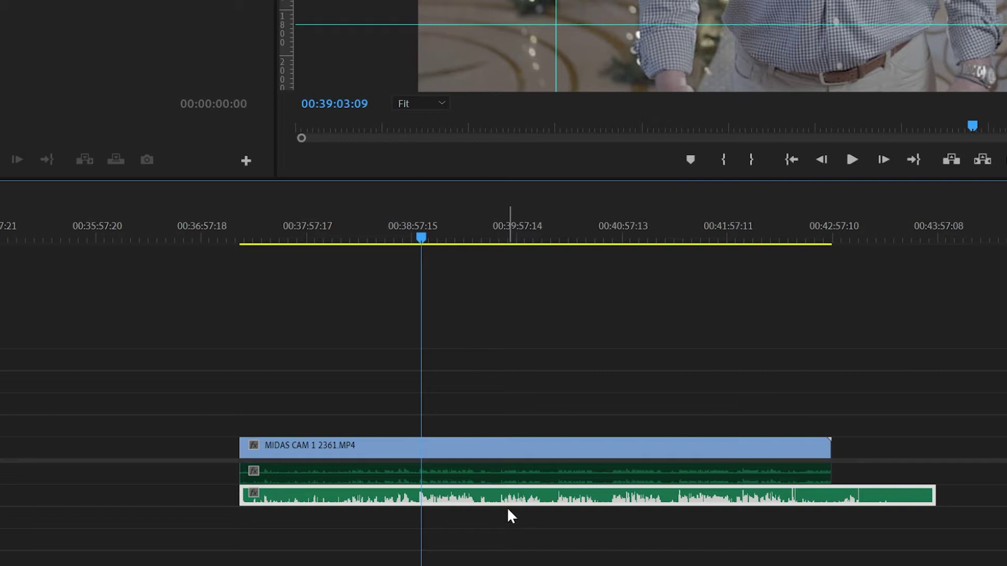
key("=")
key("=")
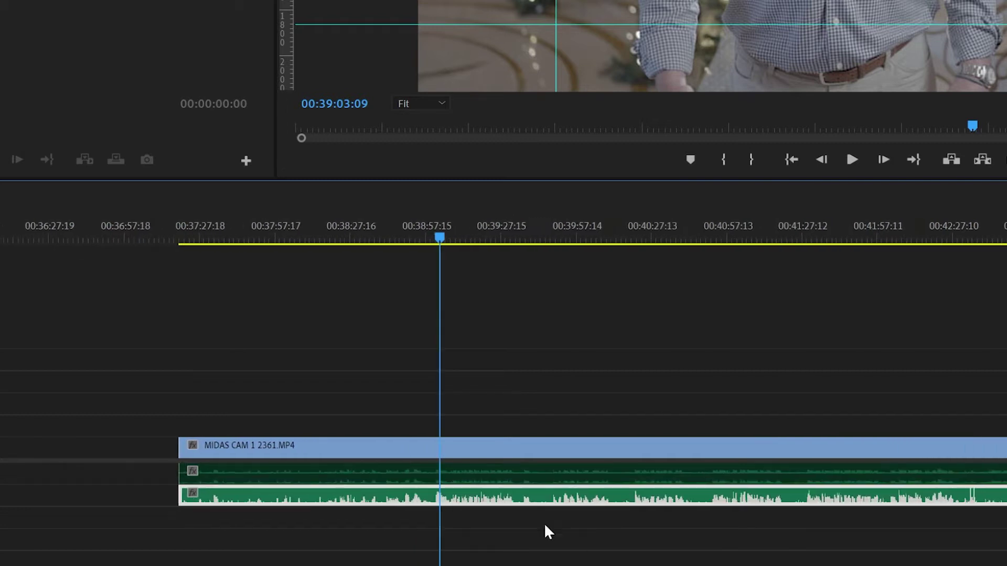
left_click(606, 488)
left_click(615, 463)
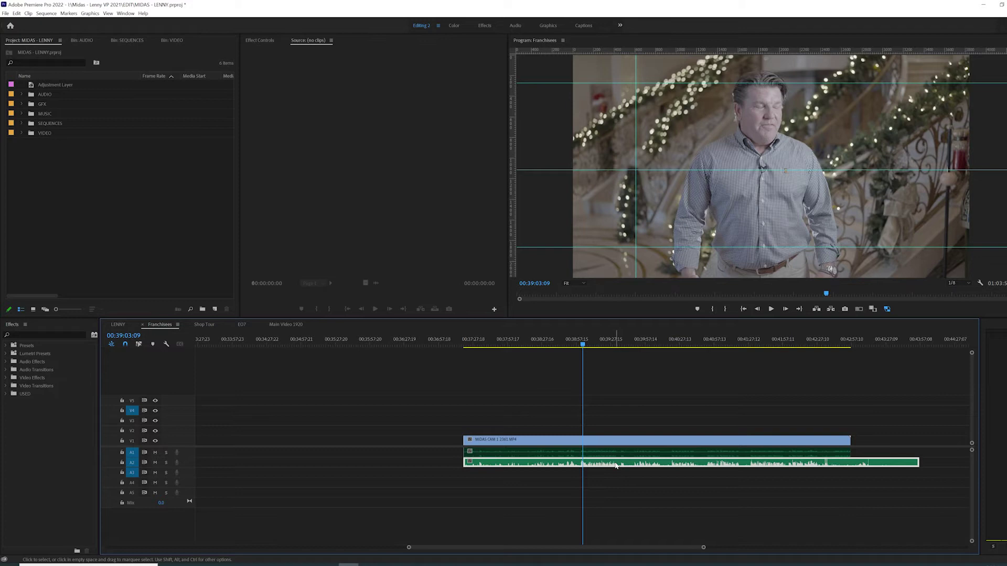
Apply the Multiband Compressor effect, found by searching 'multi', to the A2 boom-mic clip
left_click(6, 394)
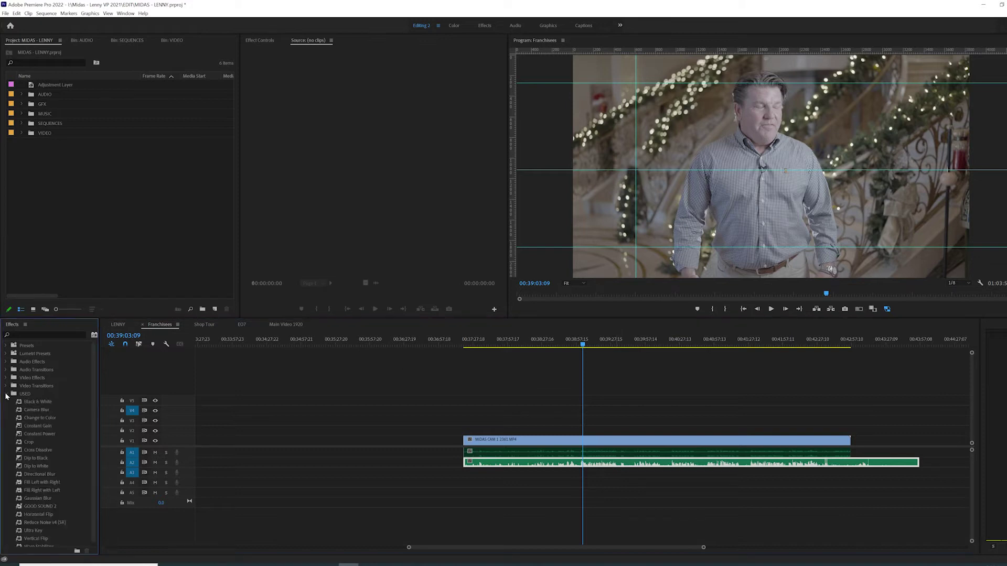
left_click(45, 332)
type("multi")
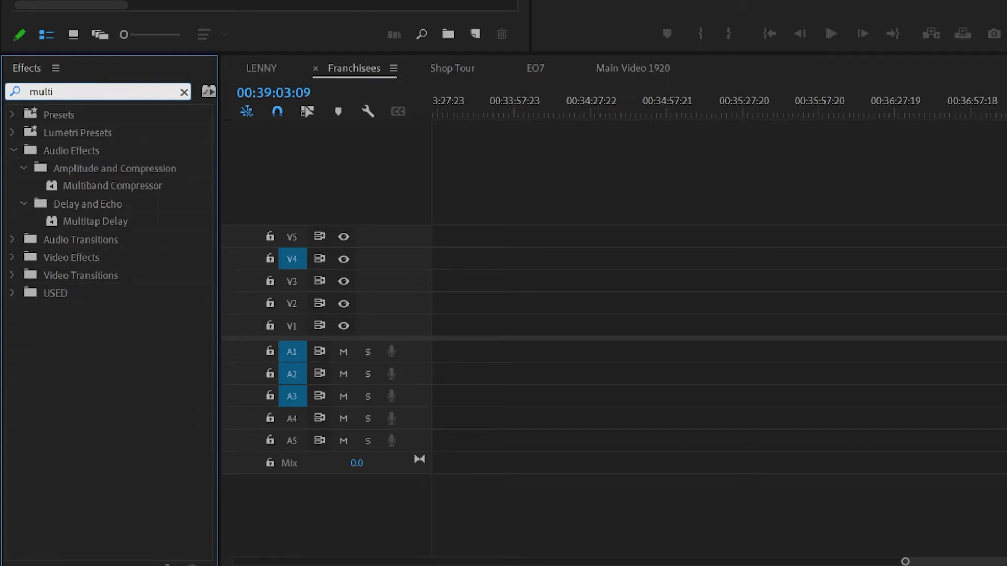
left_click_drag(142, 187, 588, 471)
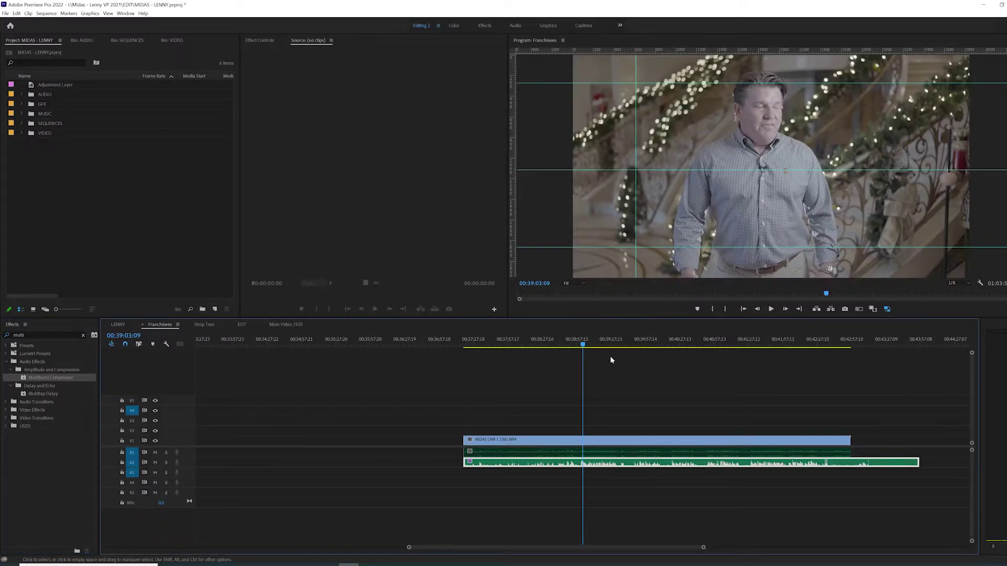
Set the Multiband Compressor to the Broadcast preset with a 1 ms limiter attack
left_click(259, 41)
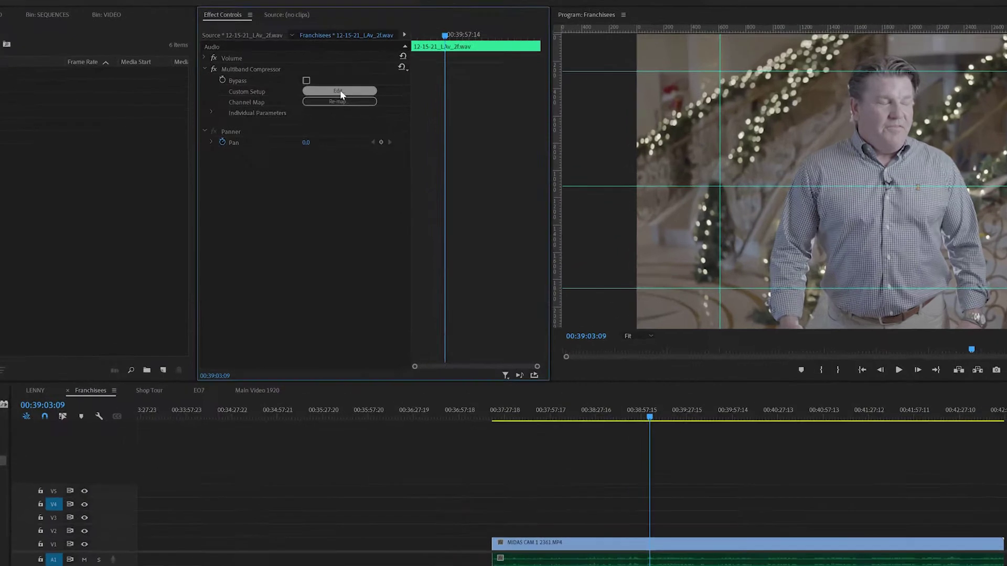
left_click(348, 98)
left_click(460, 176)
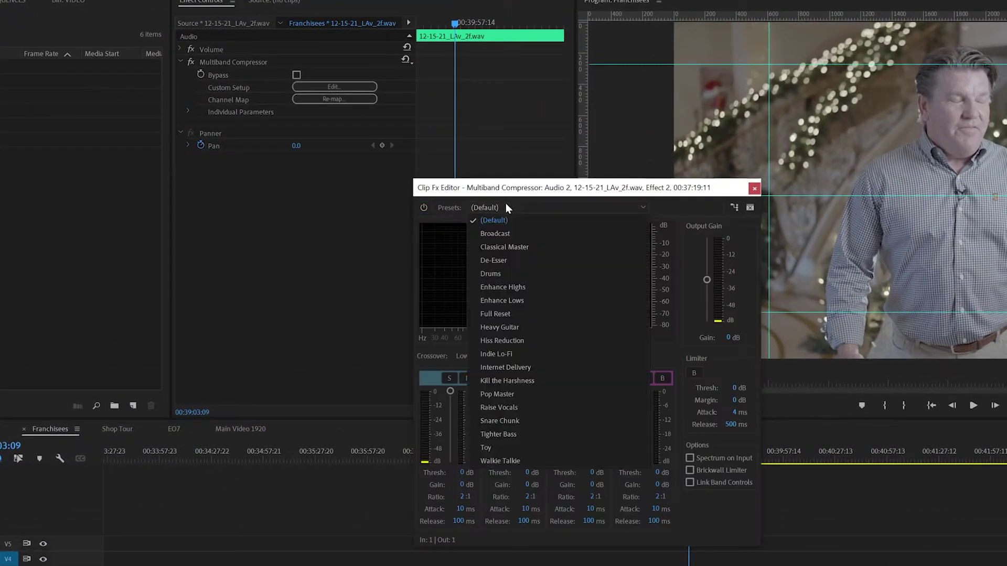
left_click(508, 232)
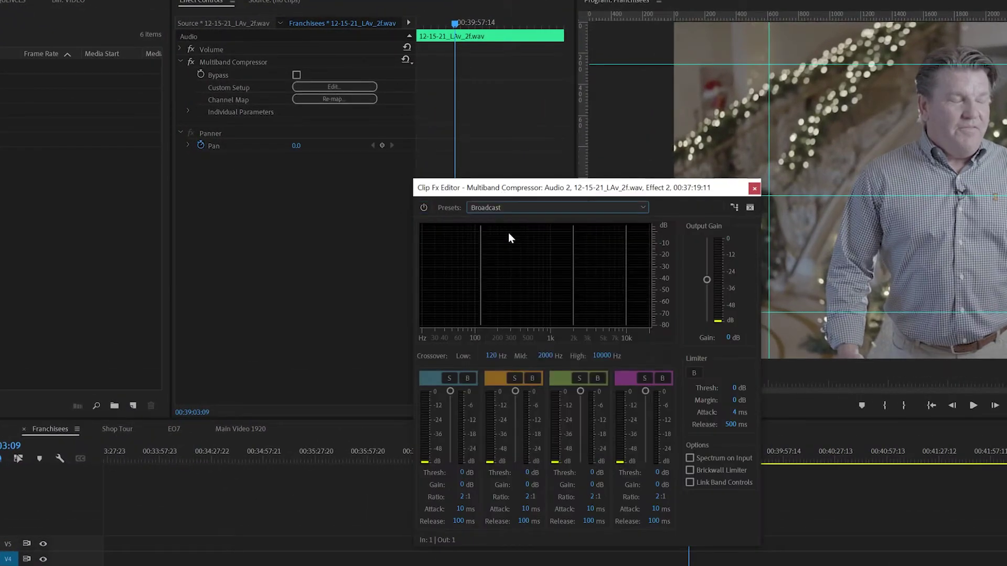
left_click(734, 413)
type("1")
key("Return")
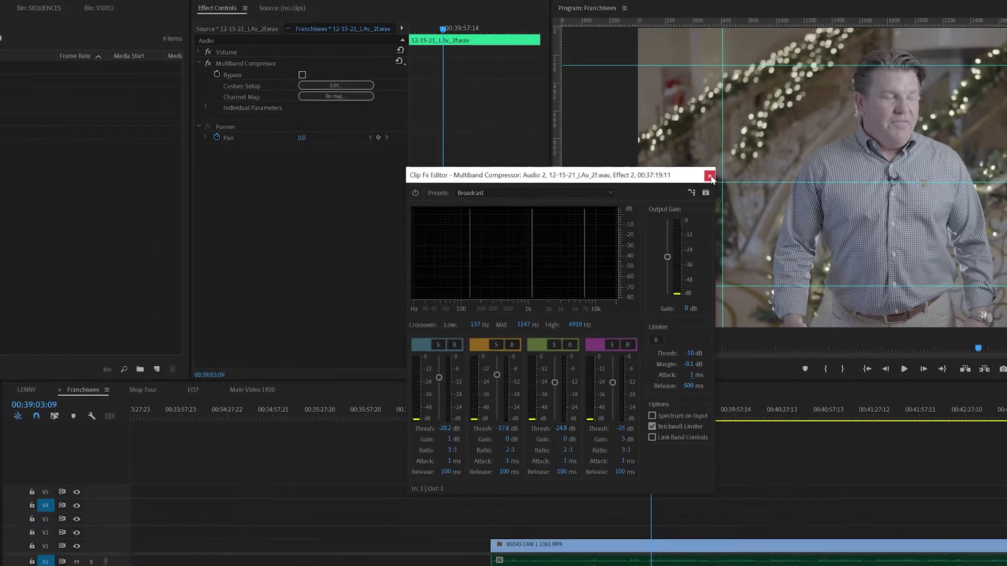
Close the compressor editor and preview the synced interview from 00:39:09:21, then bring up the boom clip's options
left_click(709, 176)
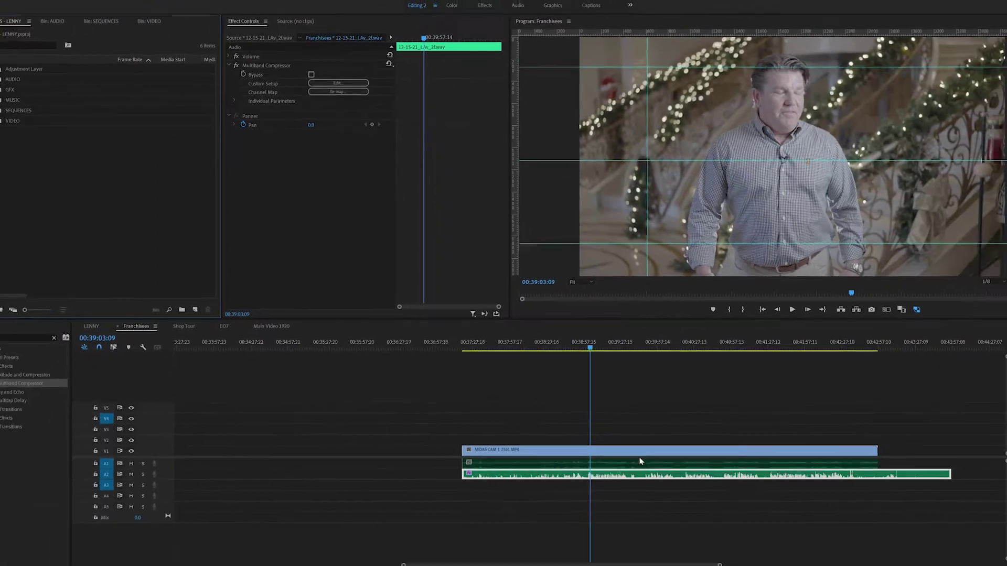
left_click(644, 417)
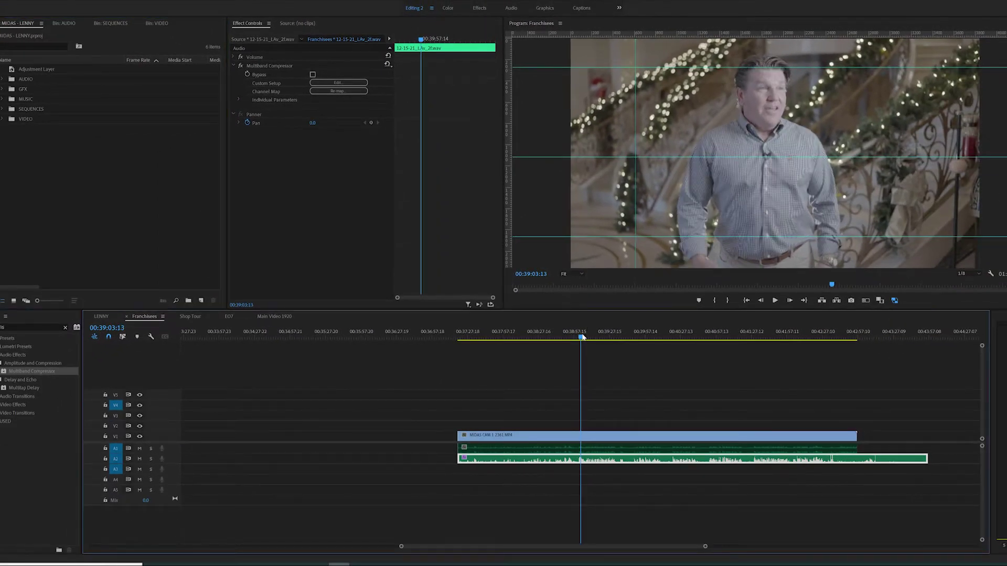
key("space")
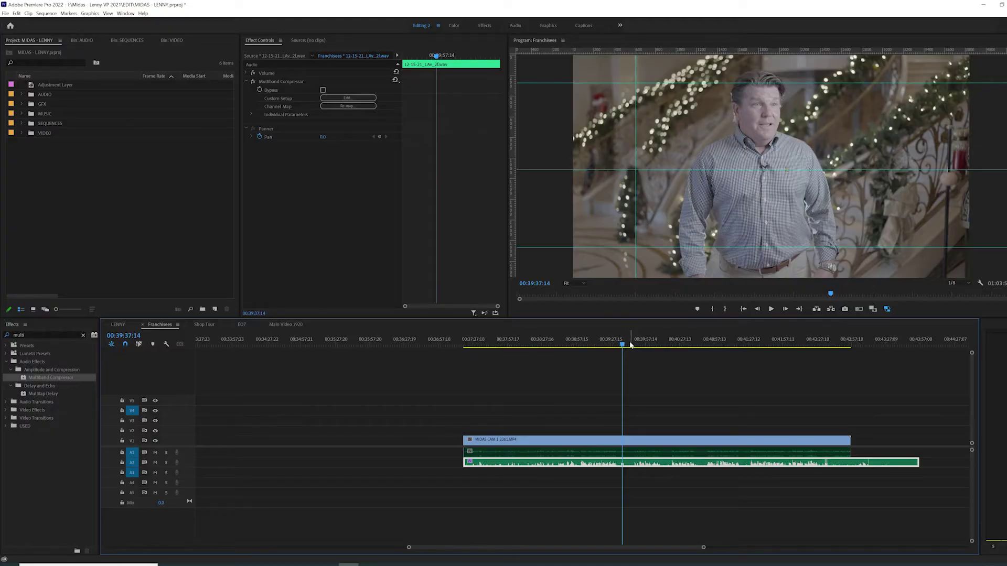
key("space")
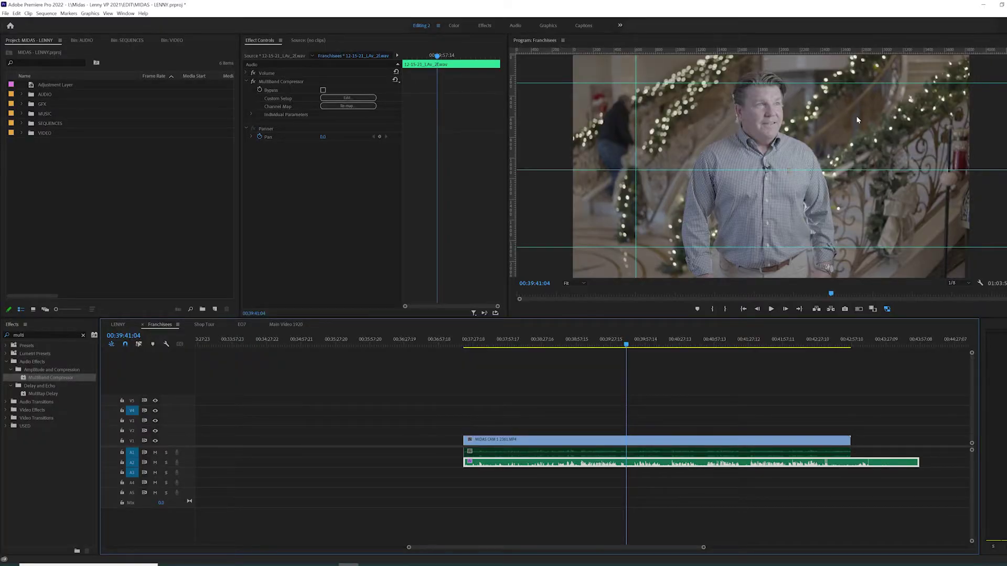
left_click(591, 343)
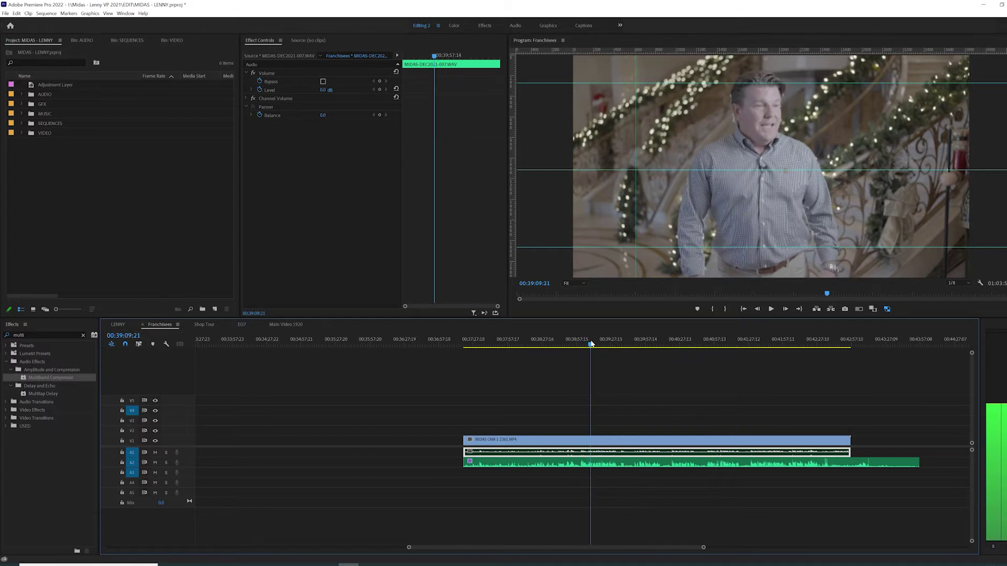
key("space")
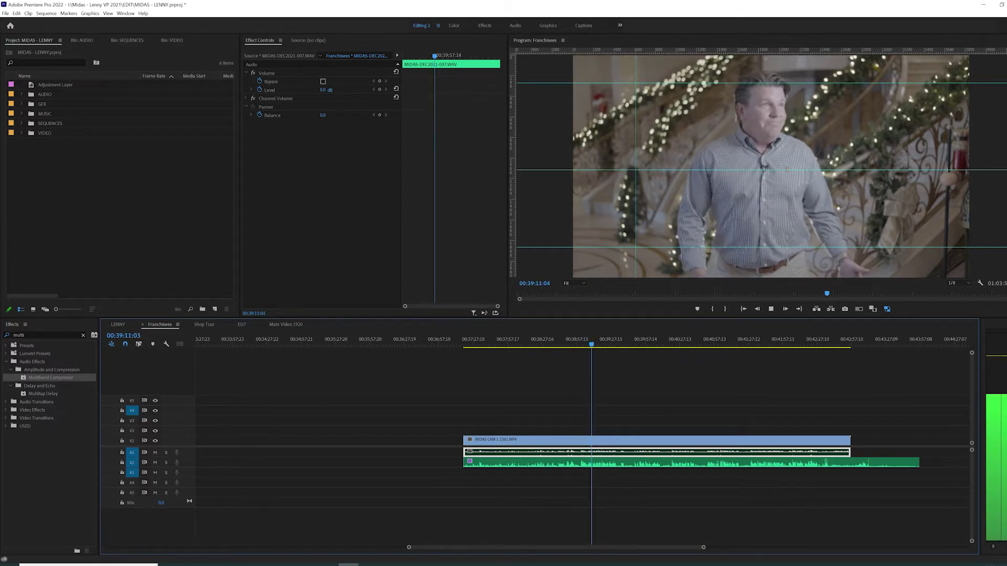
key("space")
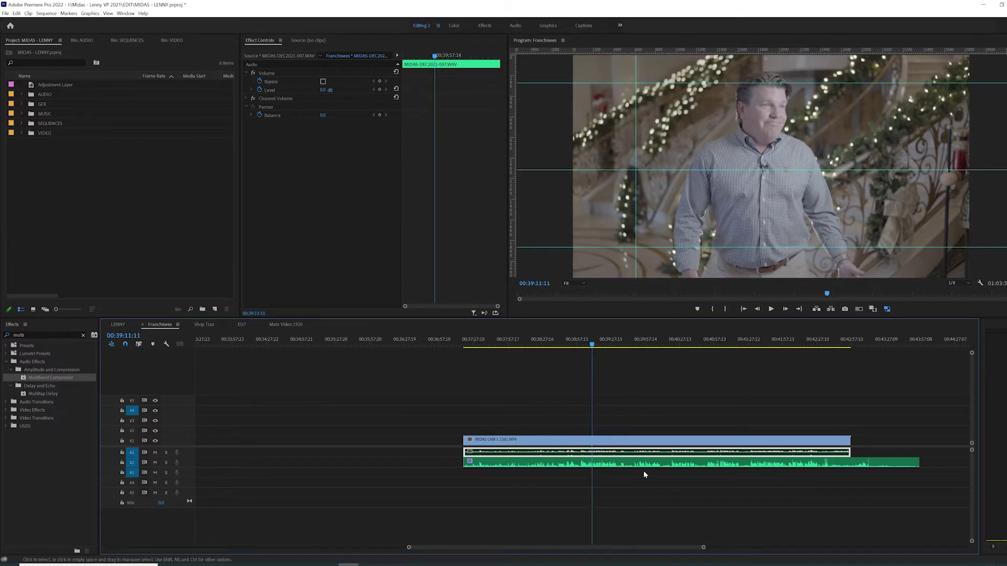
right_click(626, 464)
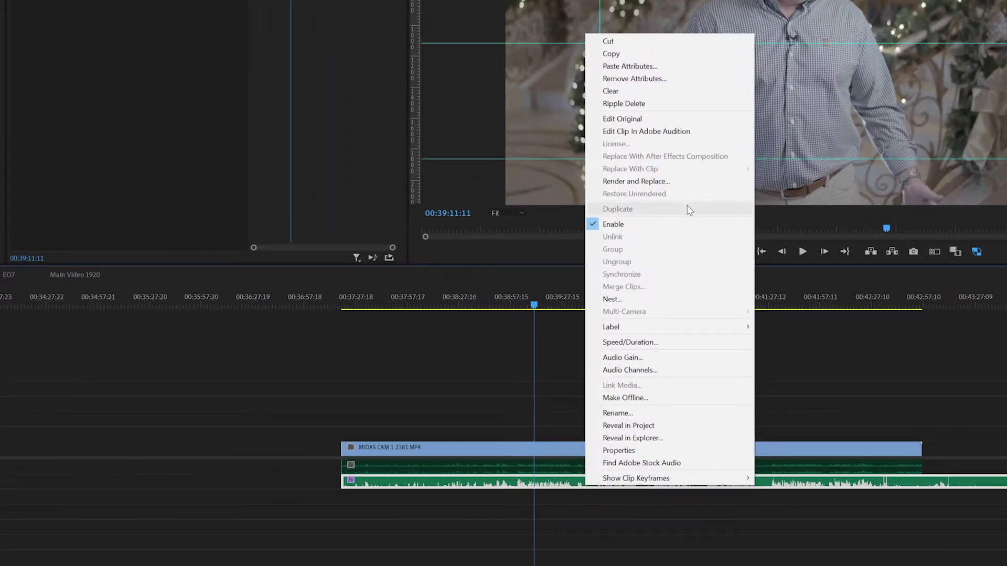
Open the boom-mic clip in Adobe Audition via Edit Clip and zoom into the waveform
left_click(644, 133)
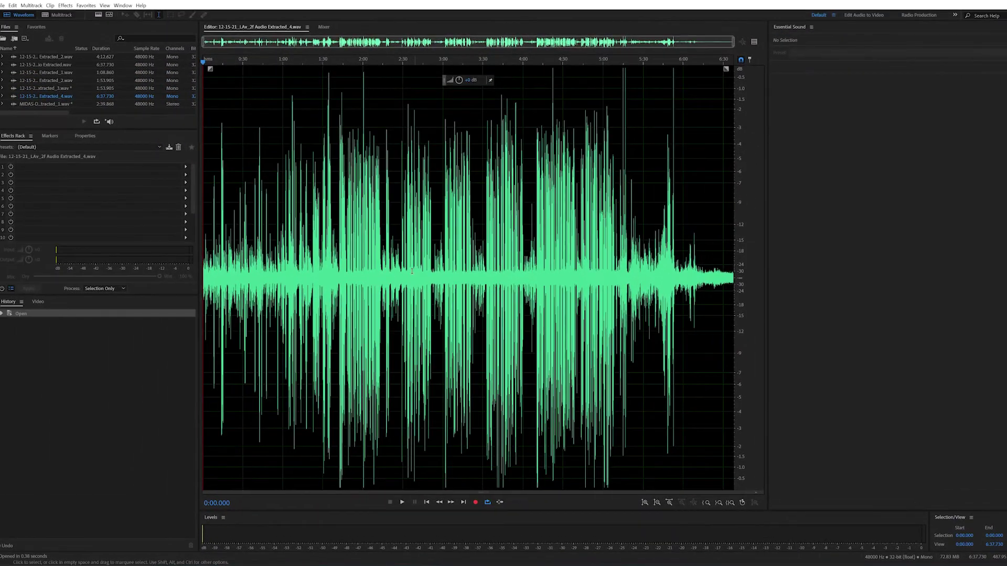
scroll(430, 278, "up", 4)
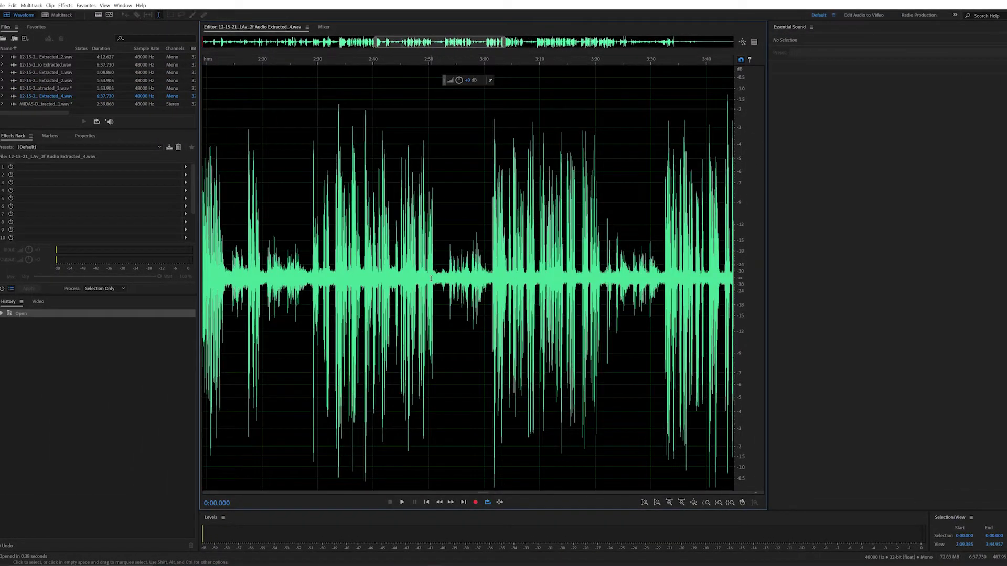
scroll(437, 276, "down", 4)
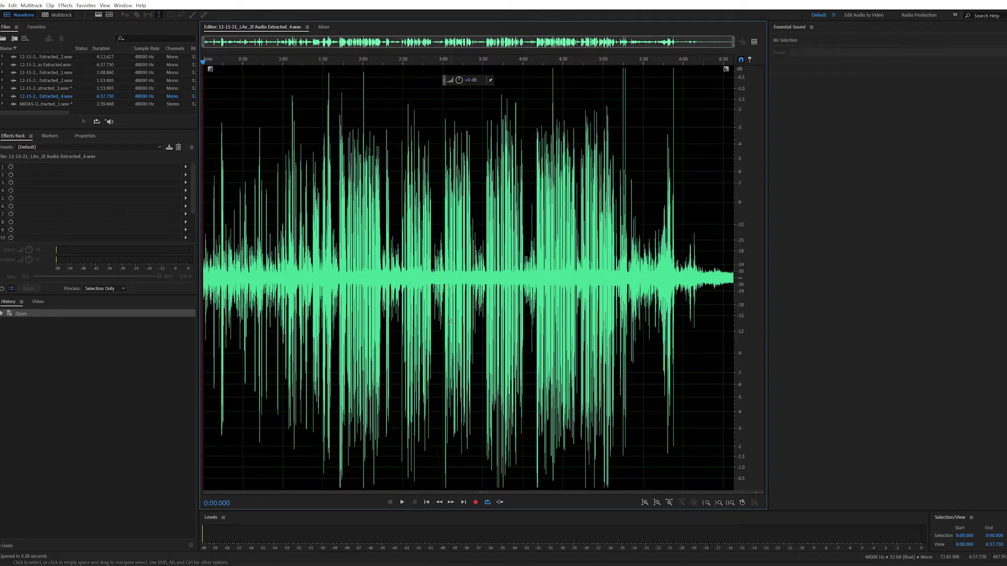
scroll(429, 281, "up", 4)
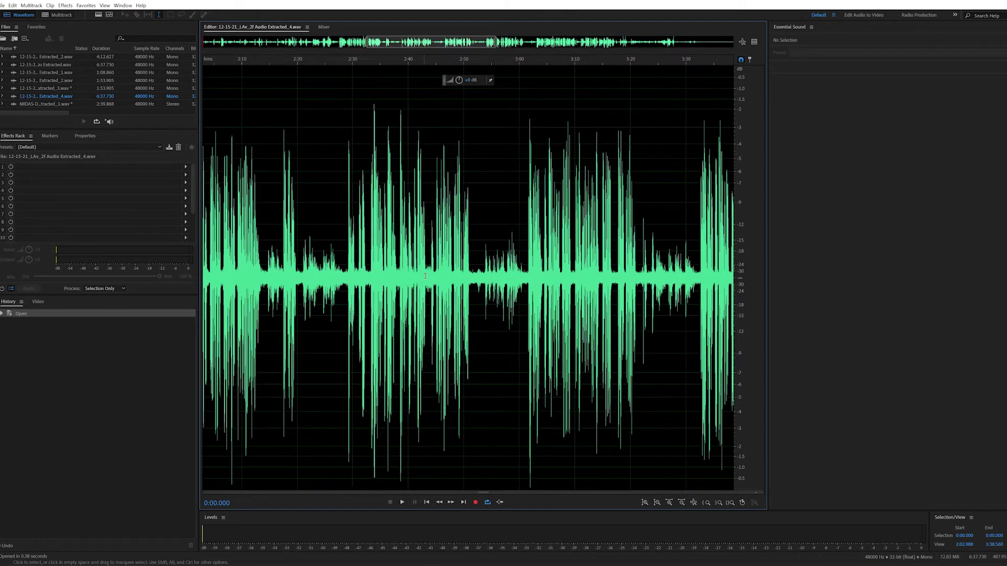
scroll(507, 283, "up", 2)
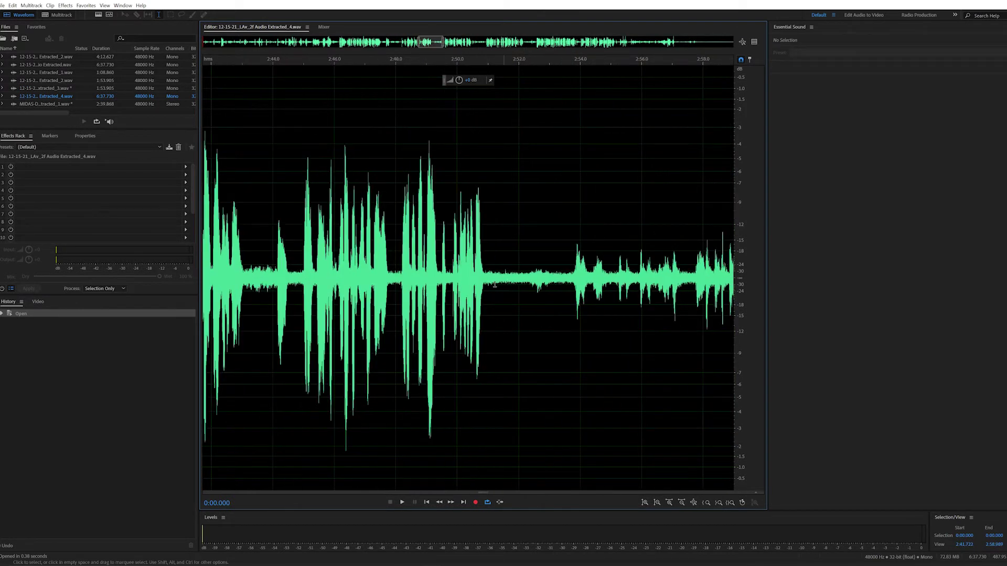
Play passages from 2:51.044 and around 4:00 to listen for silence
left_click(489, 277)
key("space")
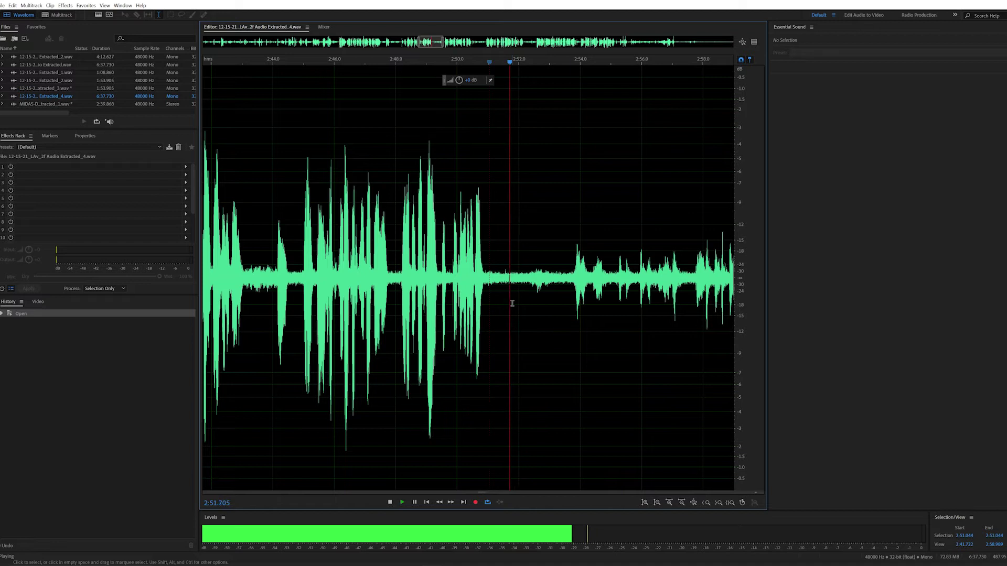
key("space")
key("space")
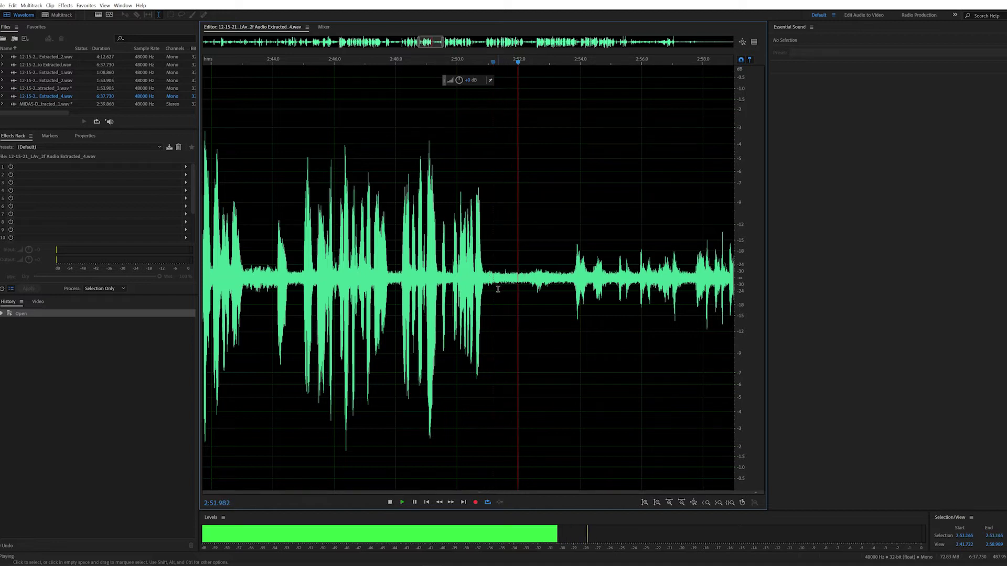
key("space")
scroll(553, 282, "right", 10)
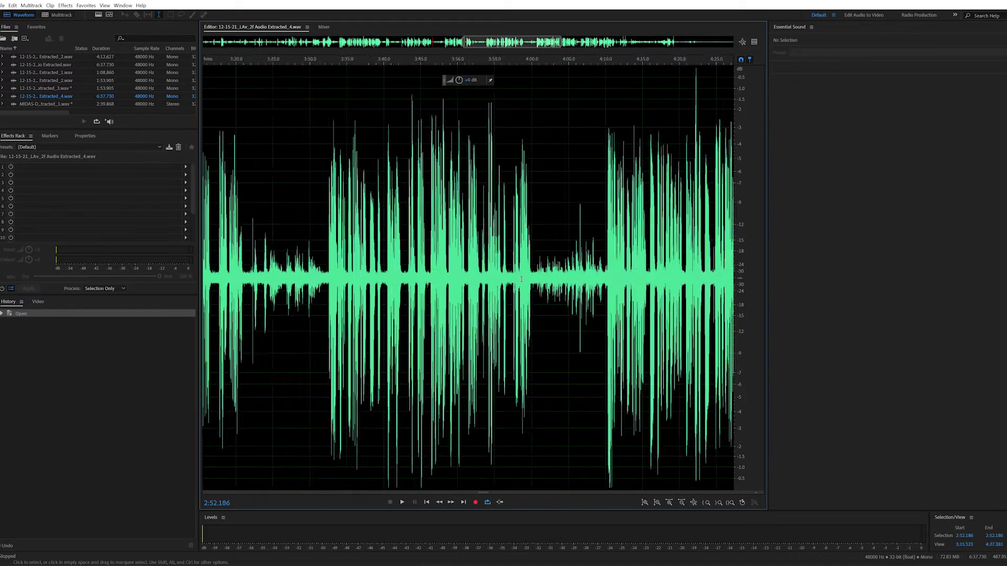
scroll(555, 283, "up", 3)
key("space")
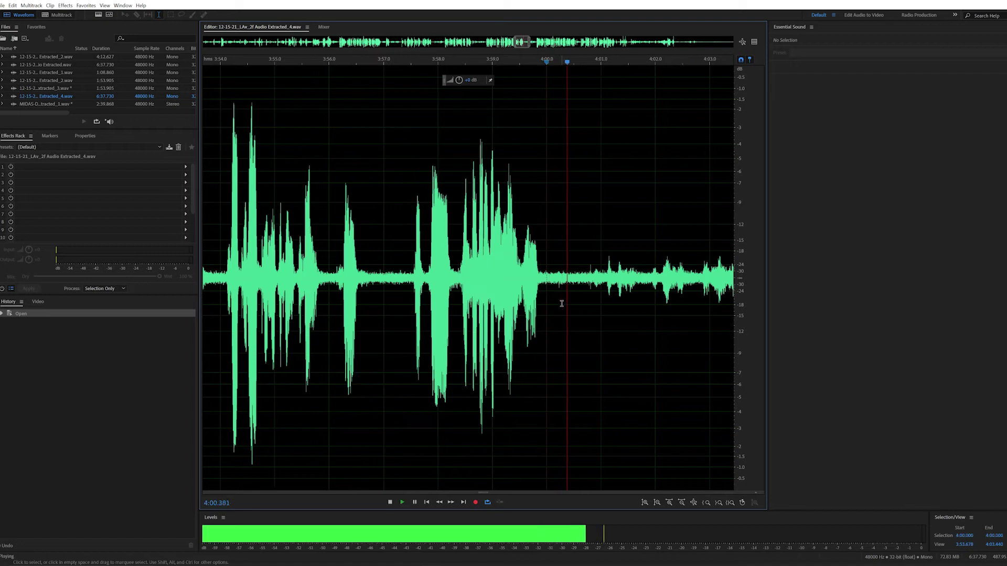
key("space")
scroll(546, 280, "down", 6)
scroll(422, 289, "up", 4)
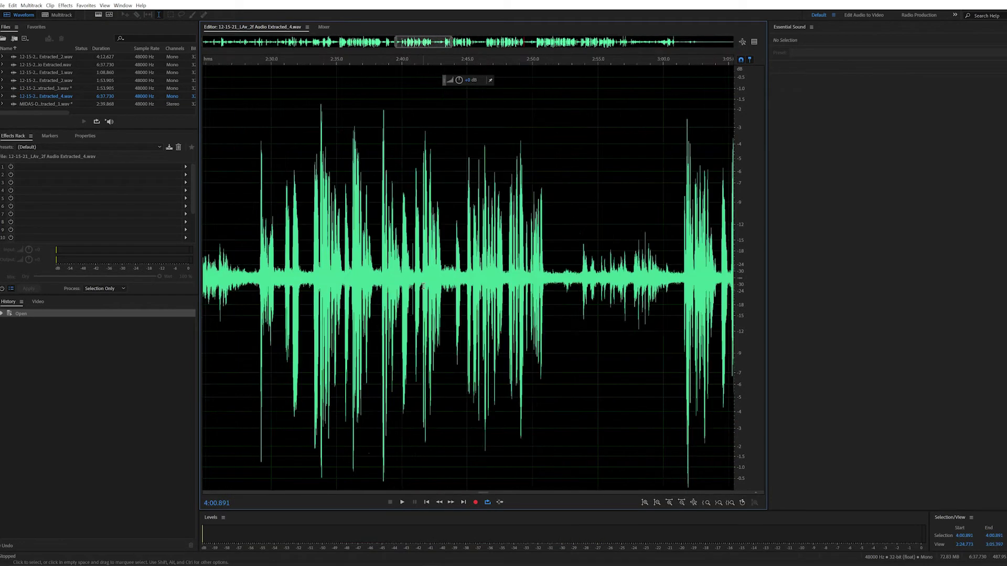
Locate the quiet room-tone gap near 2:51, playing it to 2:51.902
left_click(586, 285)
key("space")
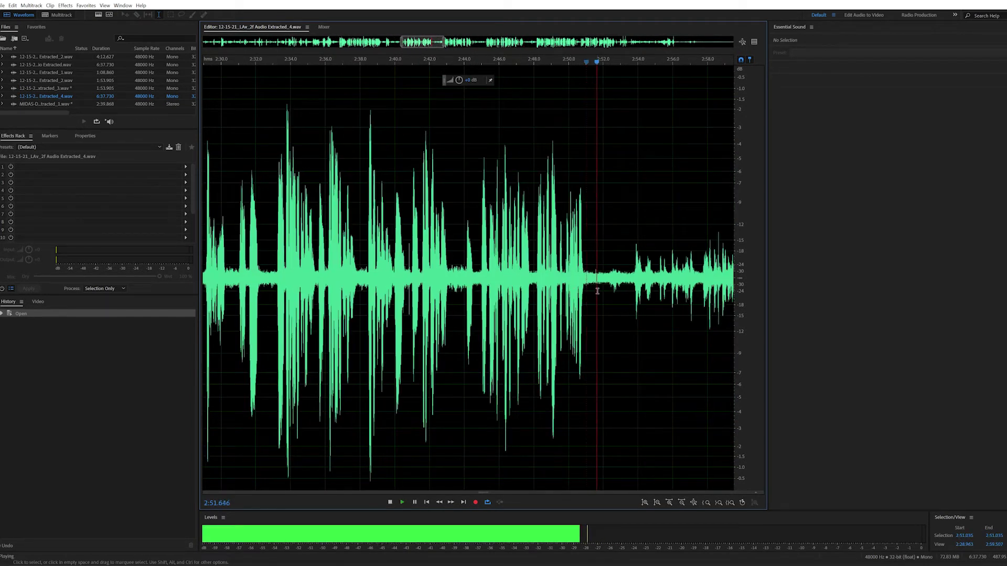
key("space")
scroll(596, 286, "up", 5)
scroll(561, 291, "down", 1)
scroll(624, 291, "up", 1)
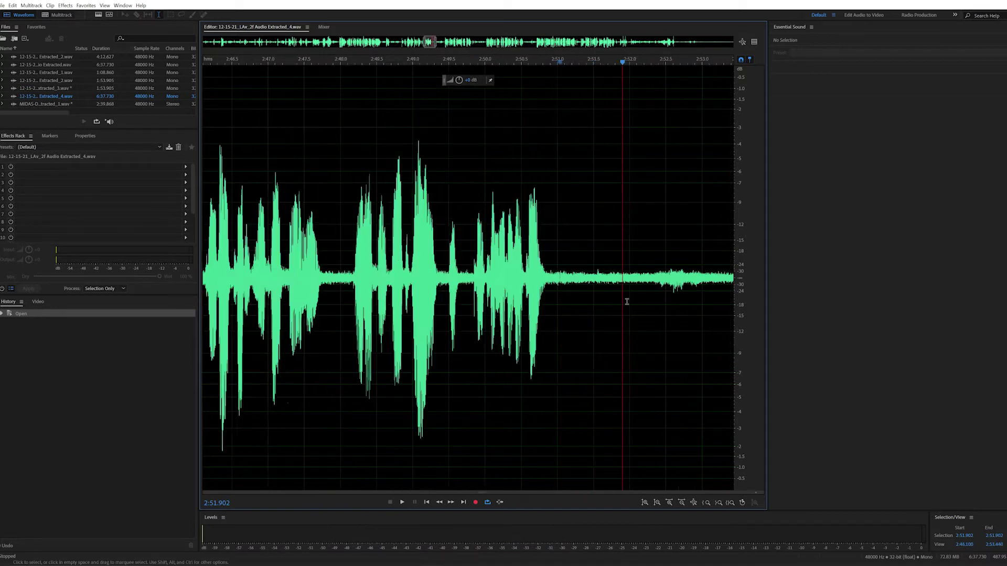
scroll(632, 291, "down", 1)
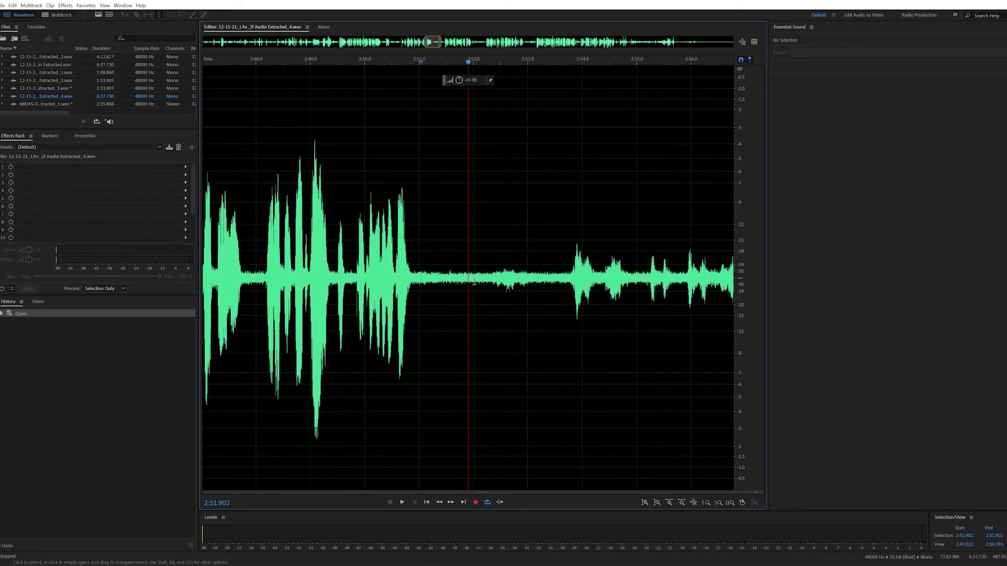
scroll(486, 273, "down", 10)
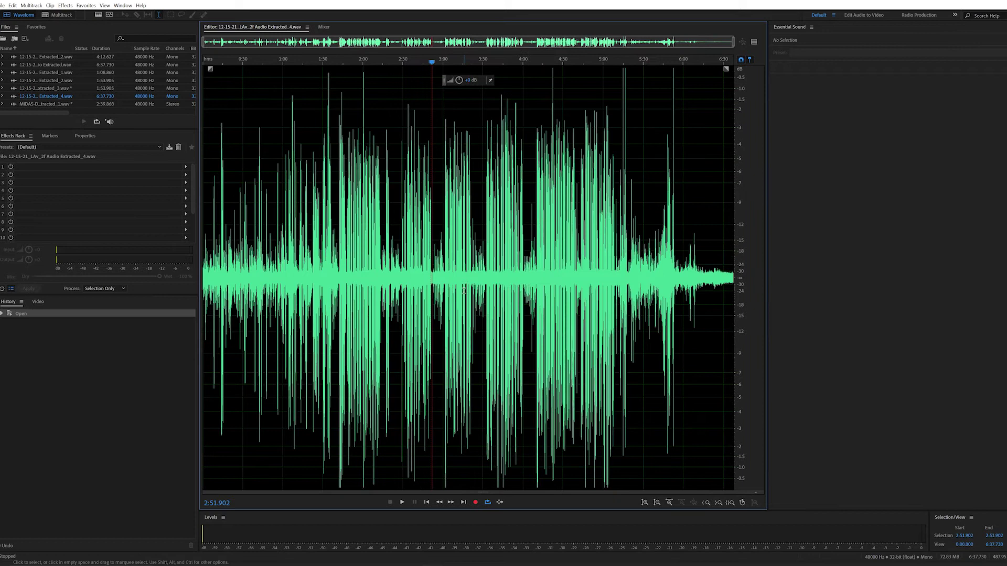
scroll(429, 268, "up", 10)
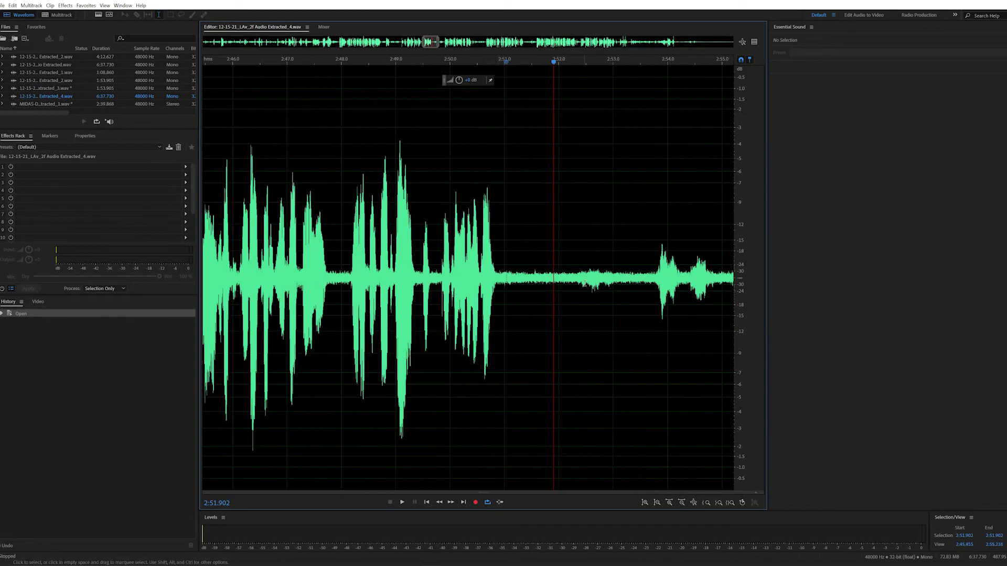
Capture a noise print from the silent stretch 2:51.112 to 2:52.336
left_click_drag(452, 280, 571, 286)
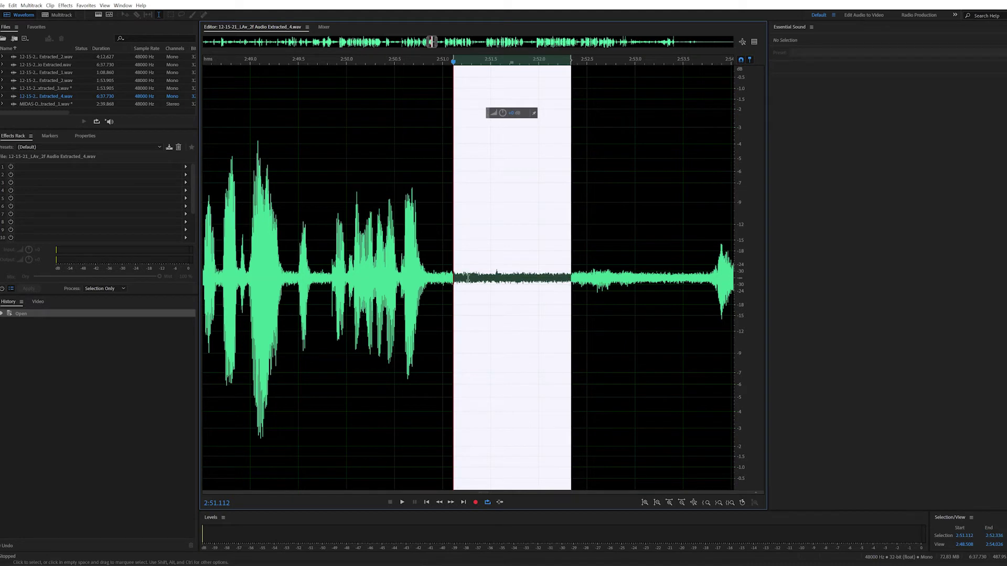
right_click(526, 279)
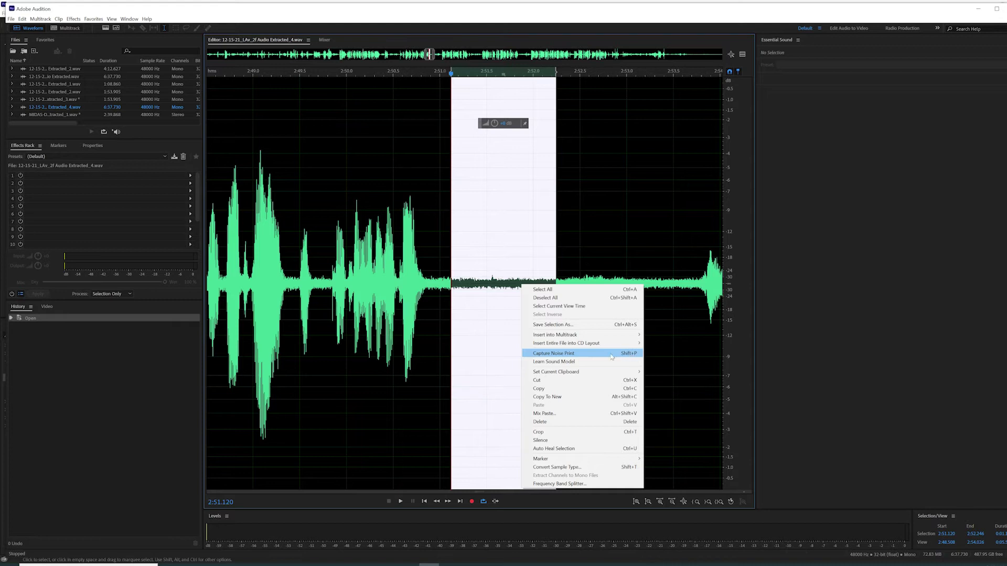
left_click(564, 354)
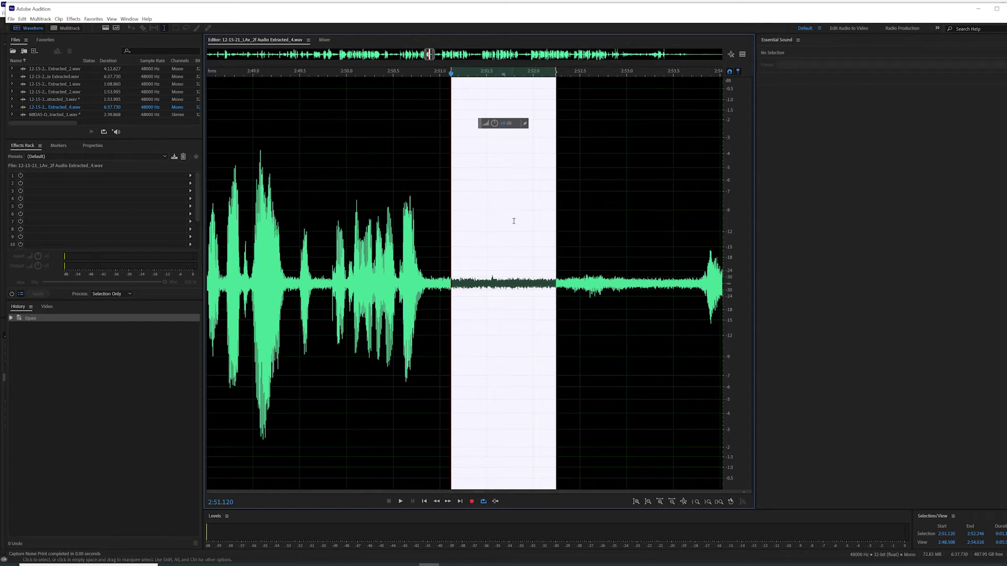
Clear the noise sample selection and zoom out to show the whole file
left_click(575, 206)
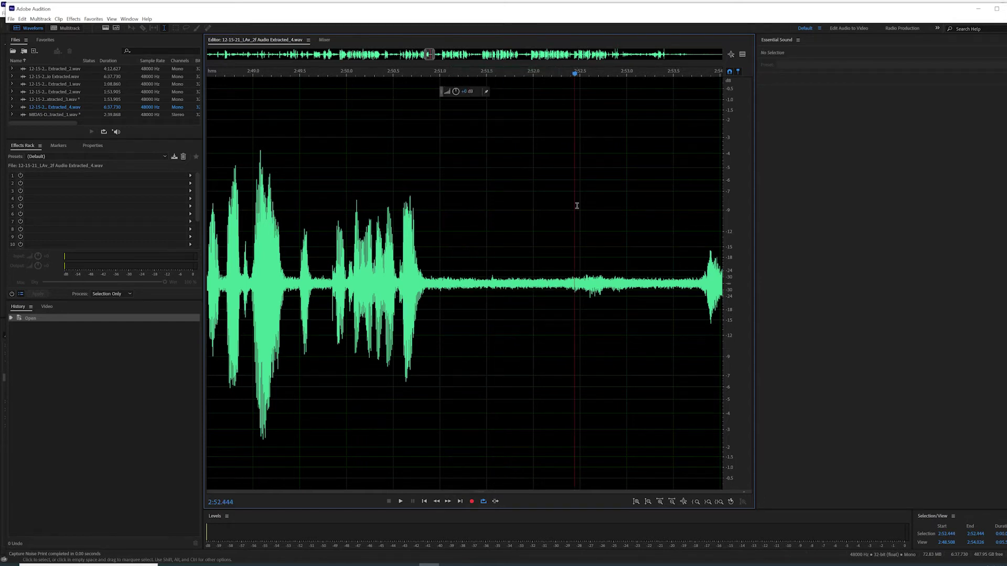
left_click(445, 205)
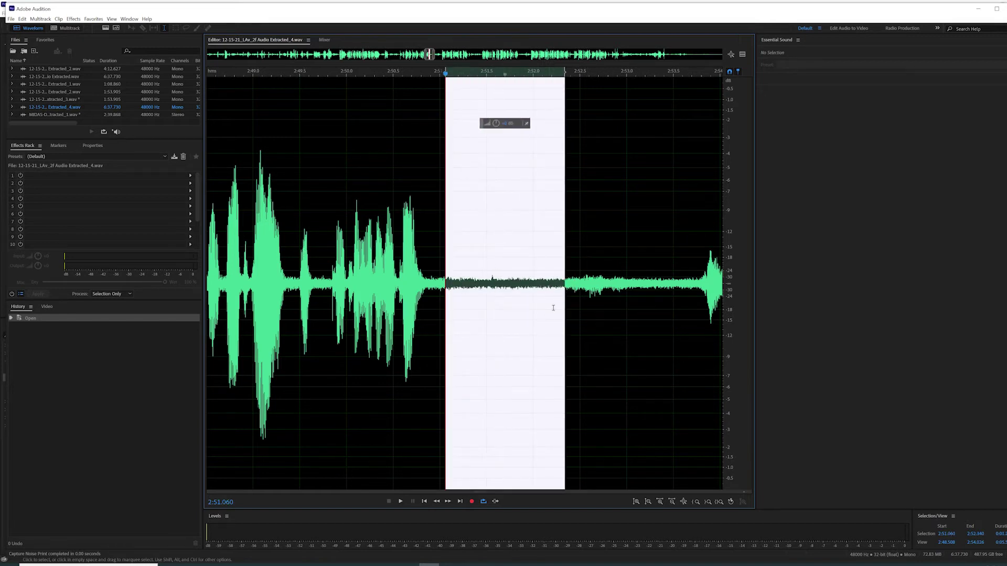
left_click(582, 241)
key("backslash")
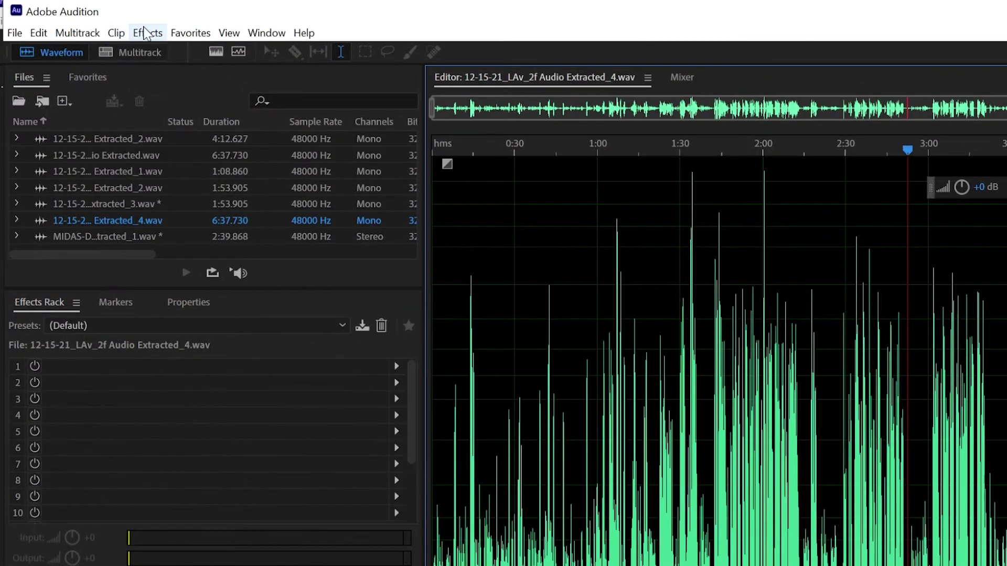
Open the Noise Reduction (process) effect with the captured print and move its window higher
left_click(73, 19)
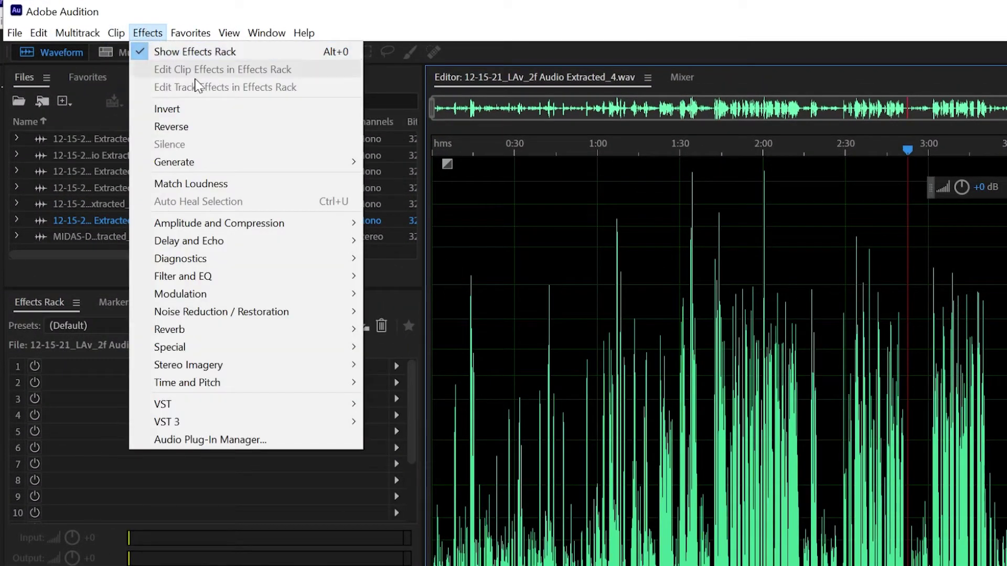
mouse_move(252, 320)
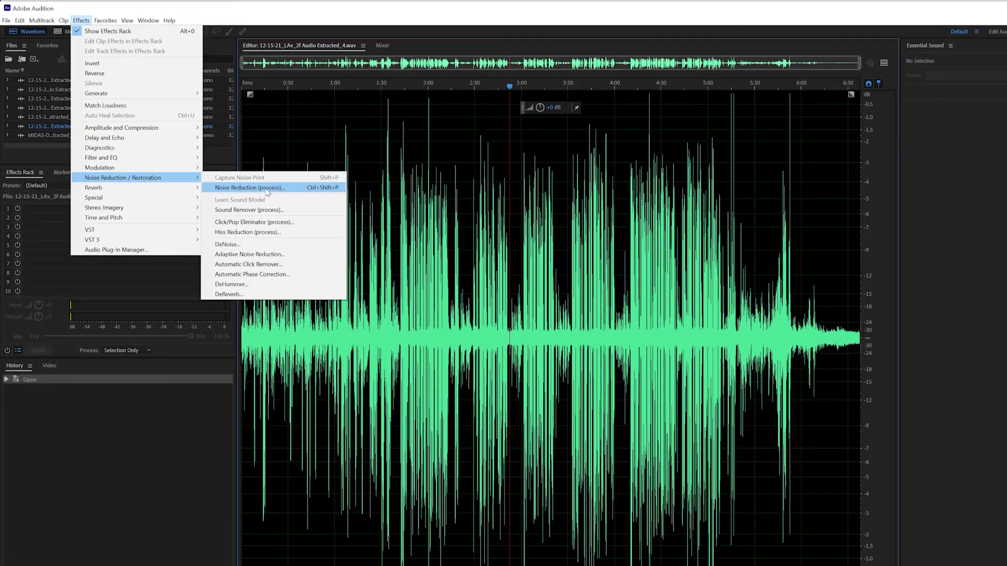
left_click(266, 188)
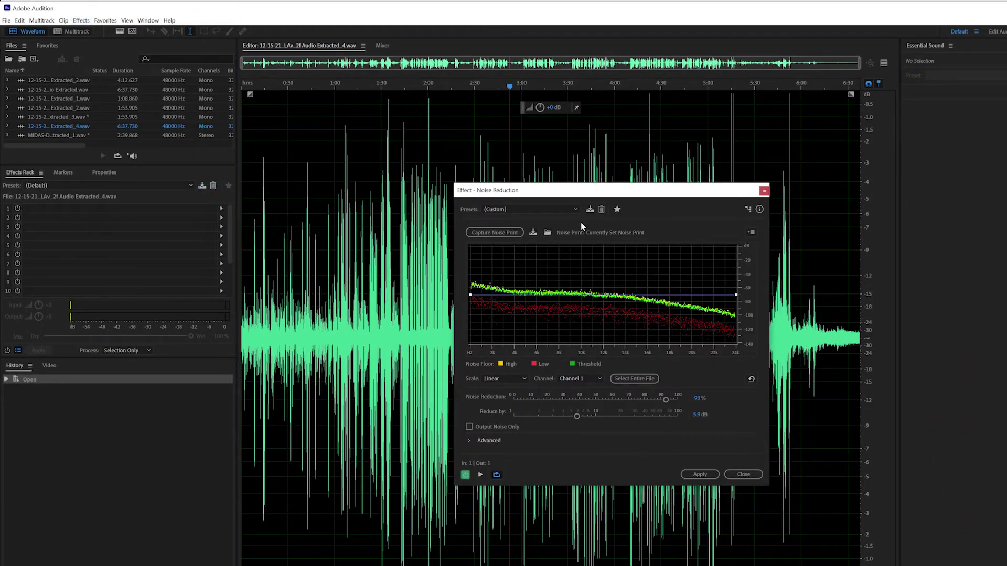
left_click_drag(591, 192, 561, 143)
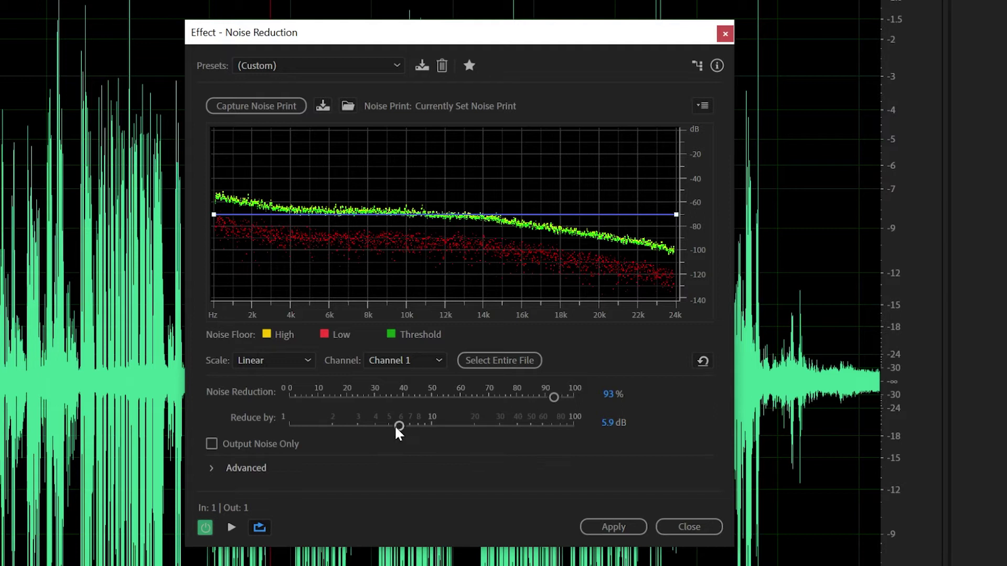
Adjust Noise Reduction to about 90% and Reduce by to about 5 dB, previewing the result
left_click_drag(554, 397, 400, 397)
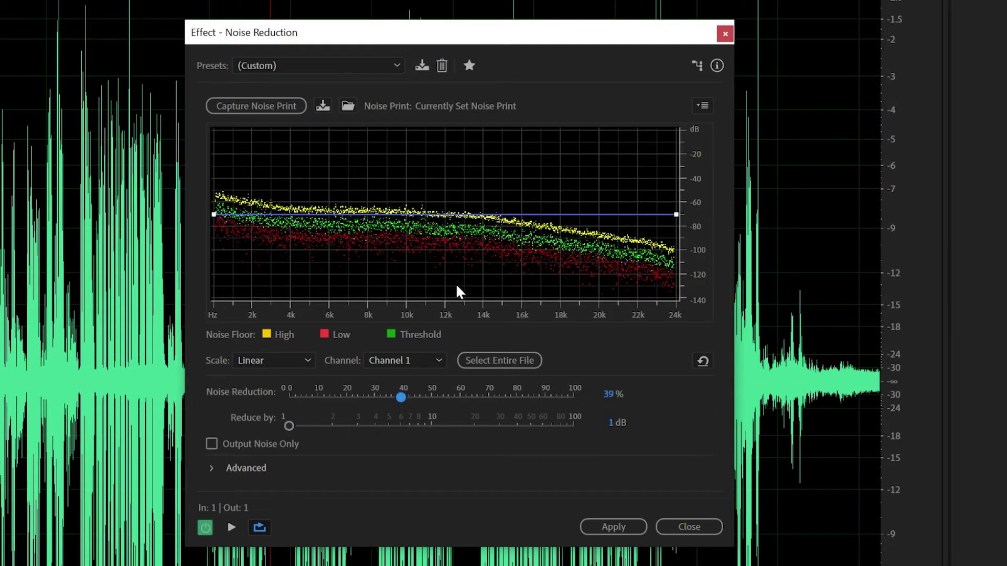
left_click_drag(401, 397, 540, 398)
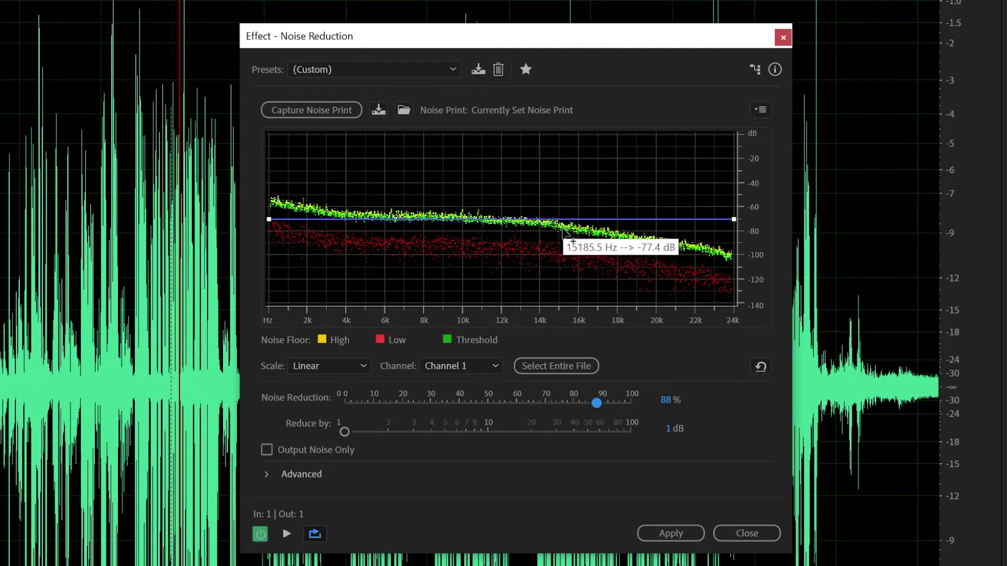
mouse_move(597, 403)
left_mouse_down()
mouse_move(355, 400)
mouse_move(604, 407)
left_mouse_up()
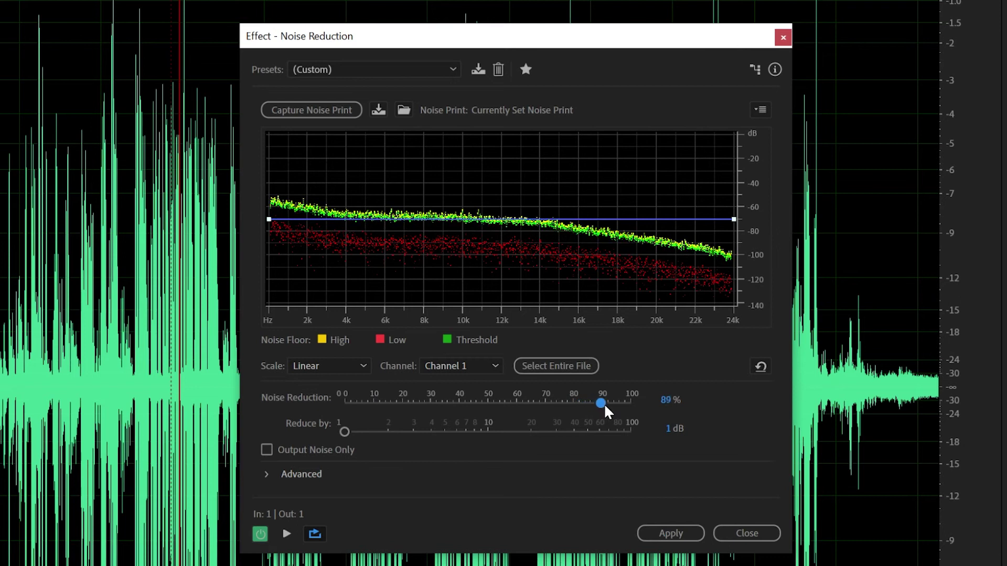
key("space")
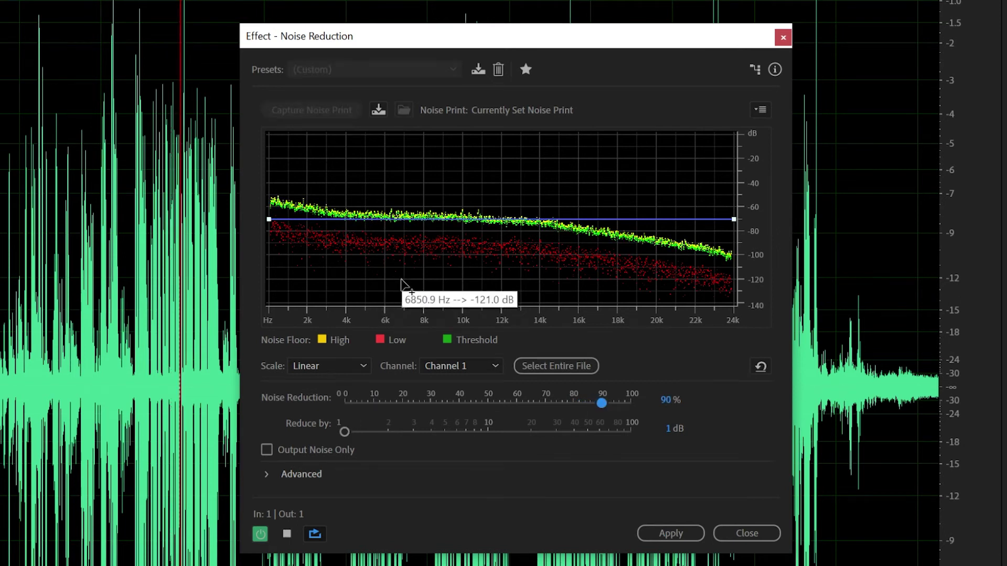
key("space")
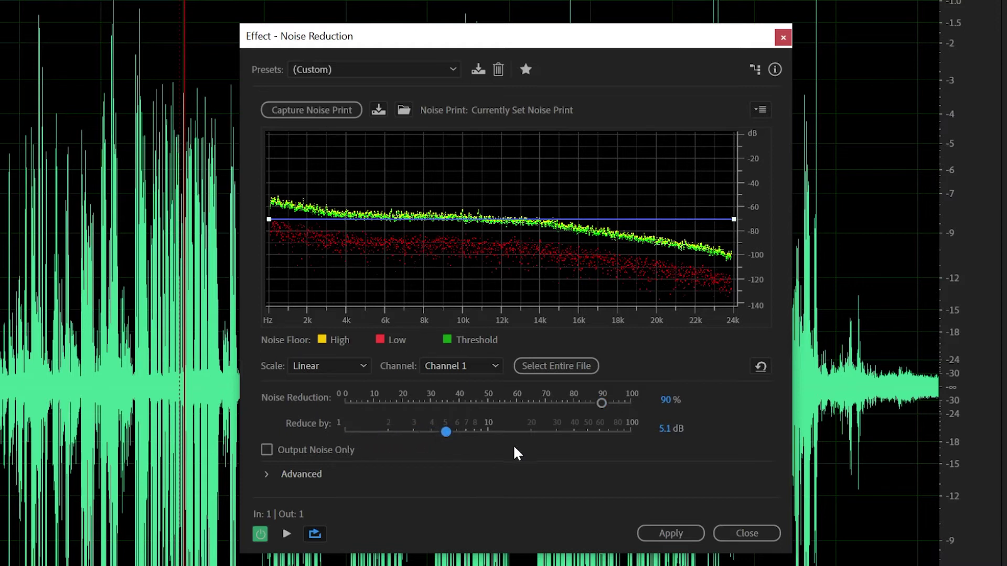
key("space")
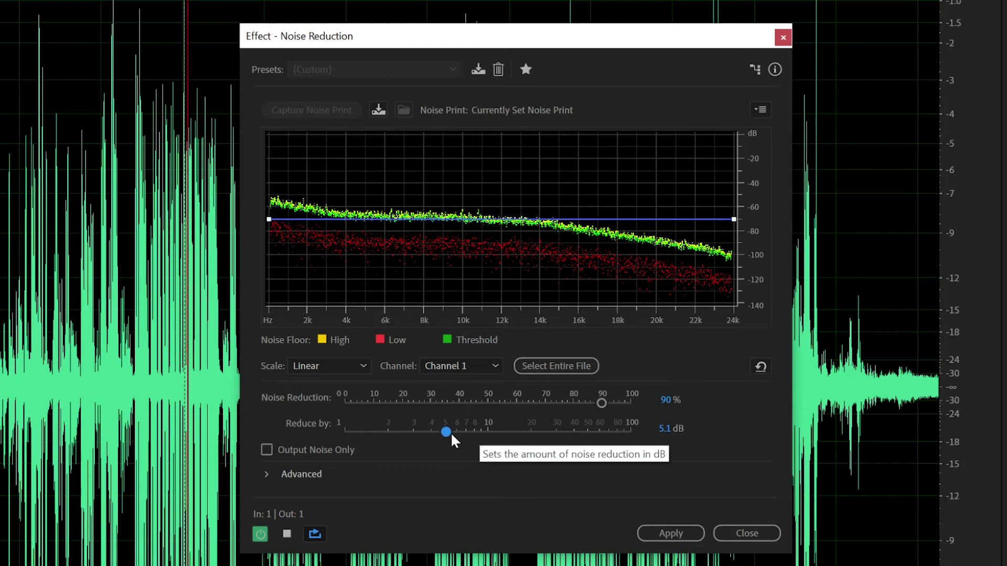
key("space")
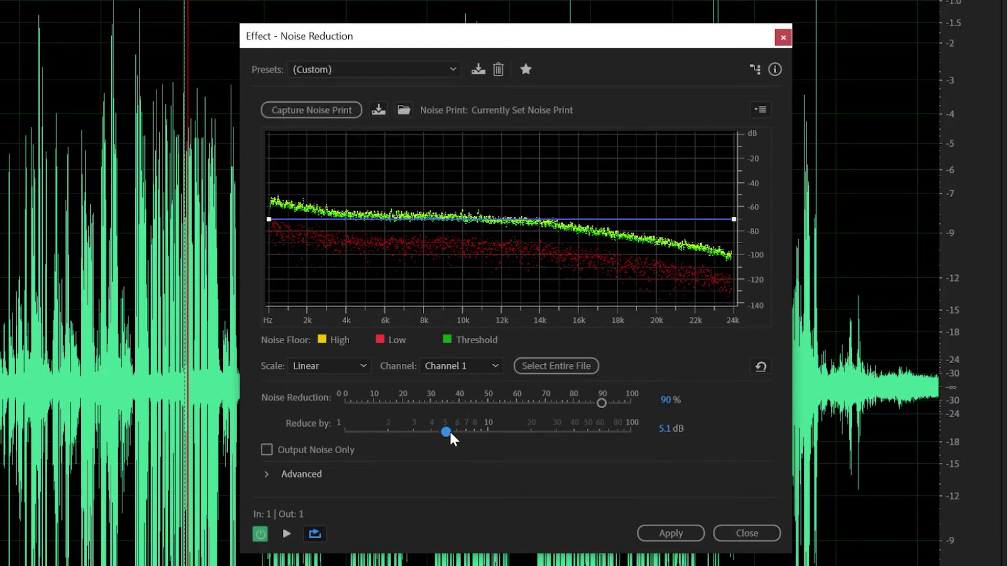
left_click_drag(452, 438, 633, 443)
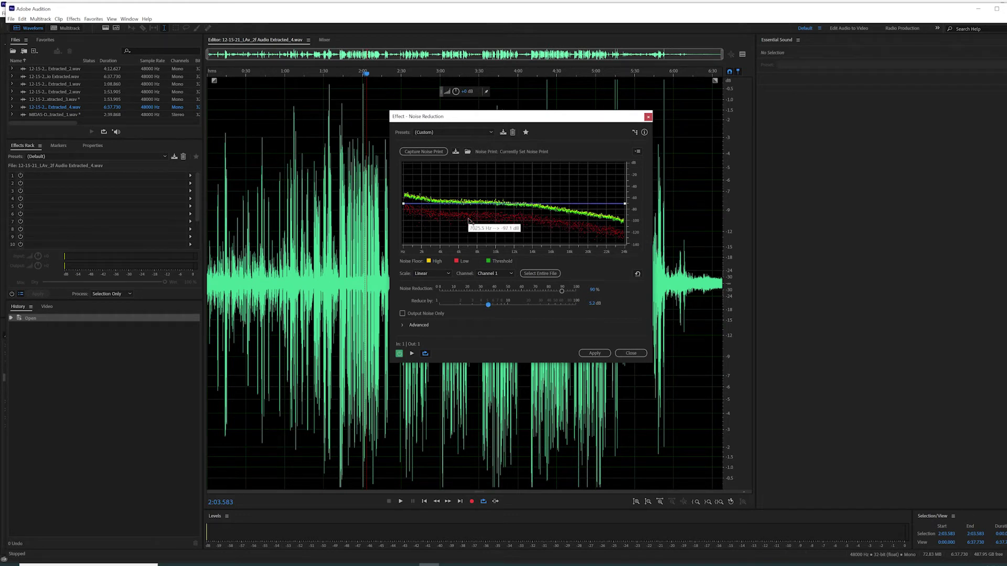
Apply the noise reduction and save Audio Extracted_4.wav, briefly checking the Premiere timeline
key("space")
left_click(594, 353)
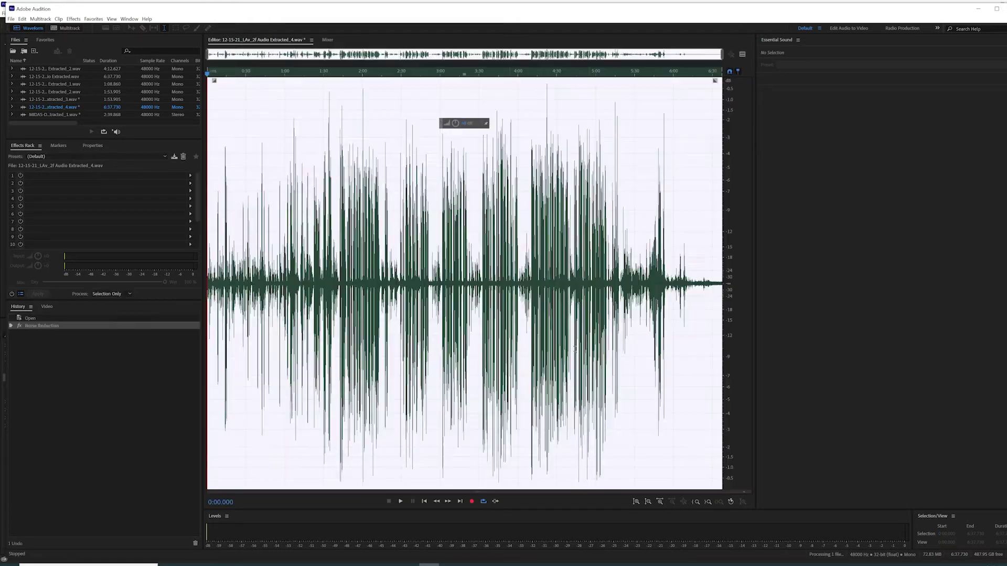
key("ctrl+s")
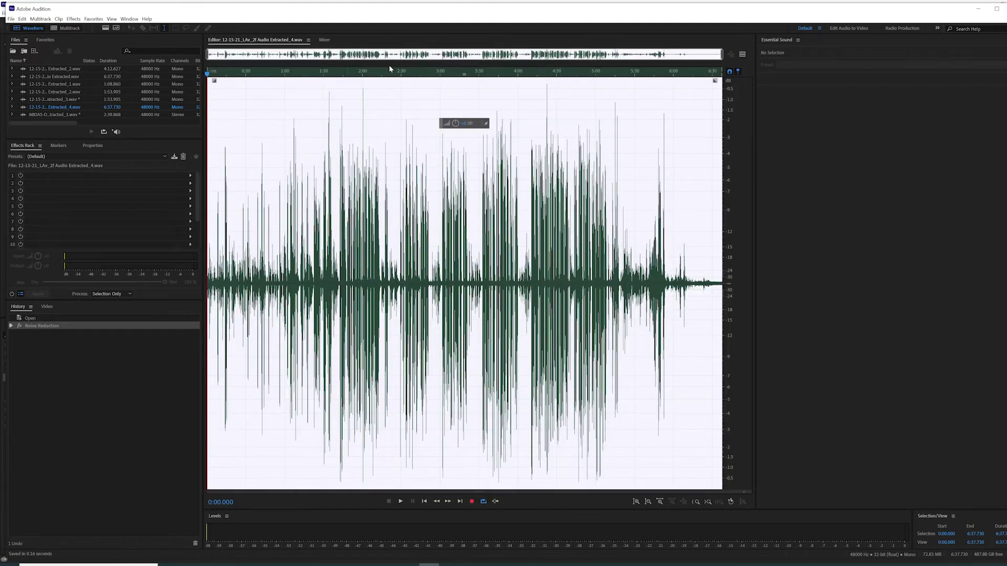
left_click(978, 9)
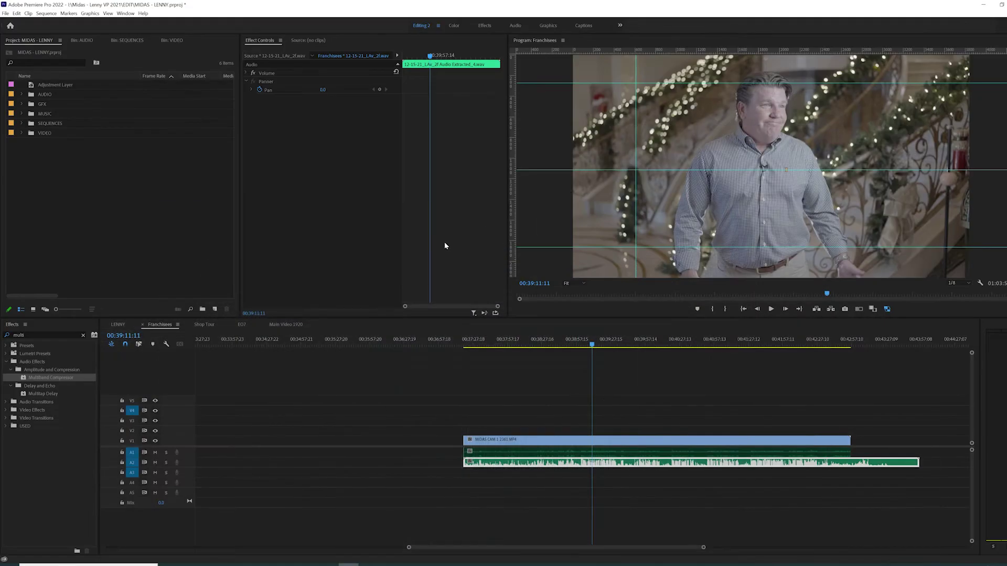
left_click(429, 564)
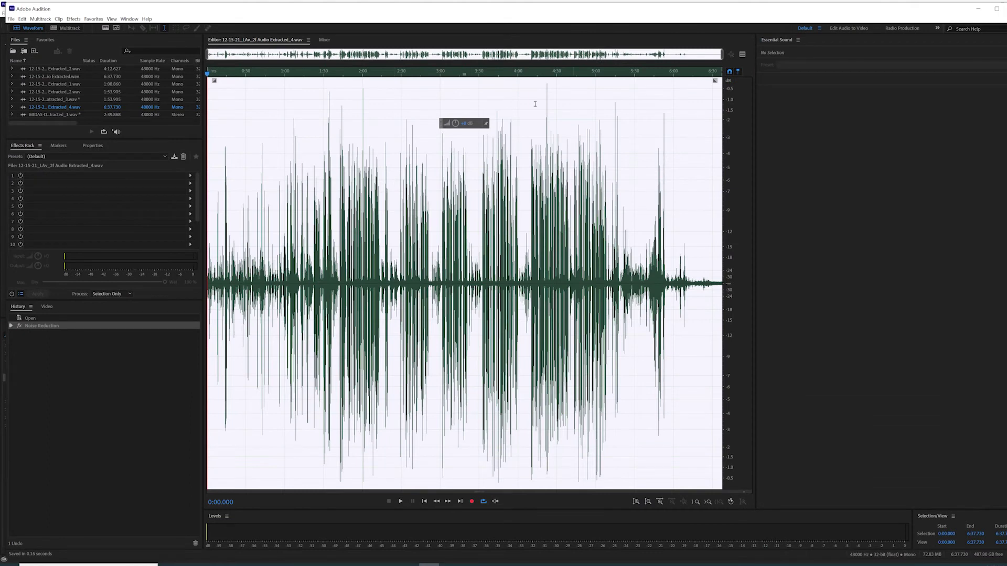
Minimize Audition to see the noise-reduced boom-mic audio on A2 in Premiere's Franchisees sequence
left_click(978, 9)
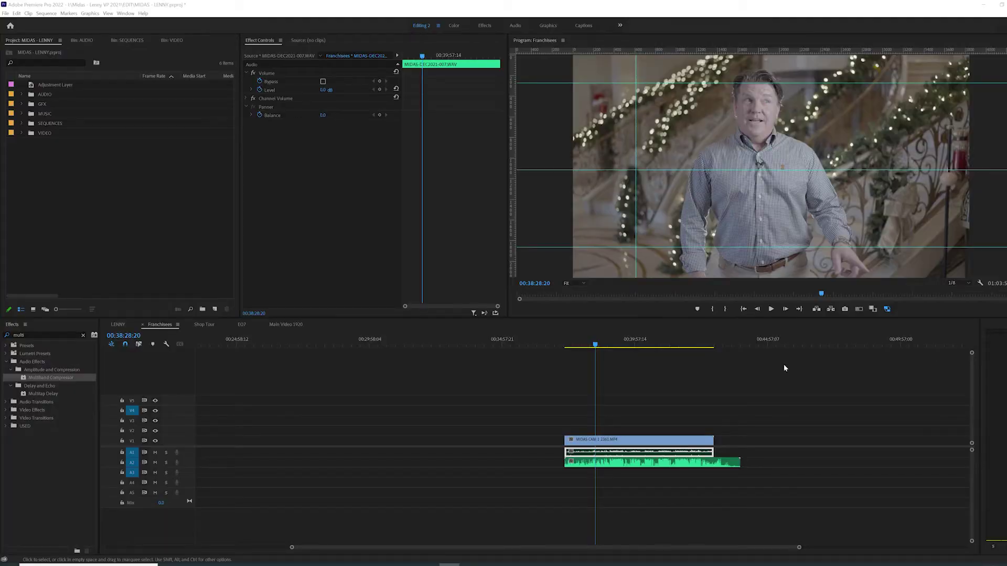
Paste the two Lumetri Color adjustment layers onto V4 and V5 above the interview clip
left_click(611, 341)
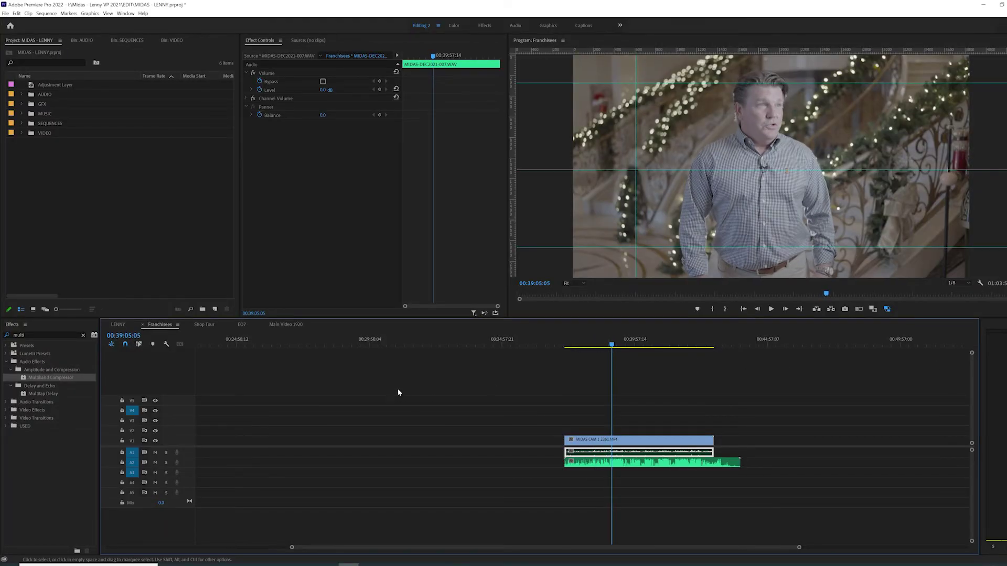
key("ctrl+v")
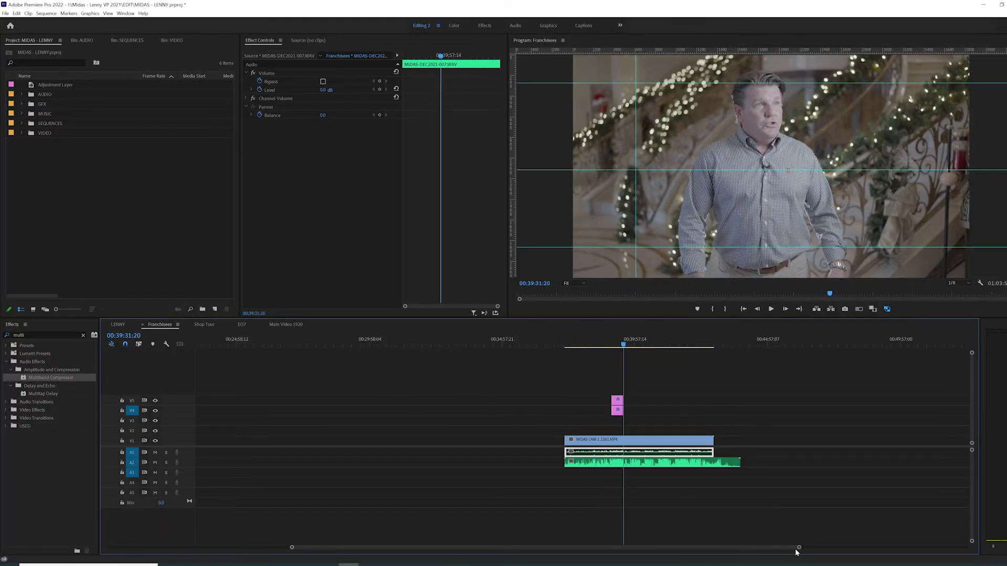
left_click_drag(797, 548, 635, 547)
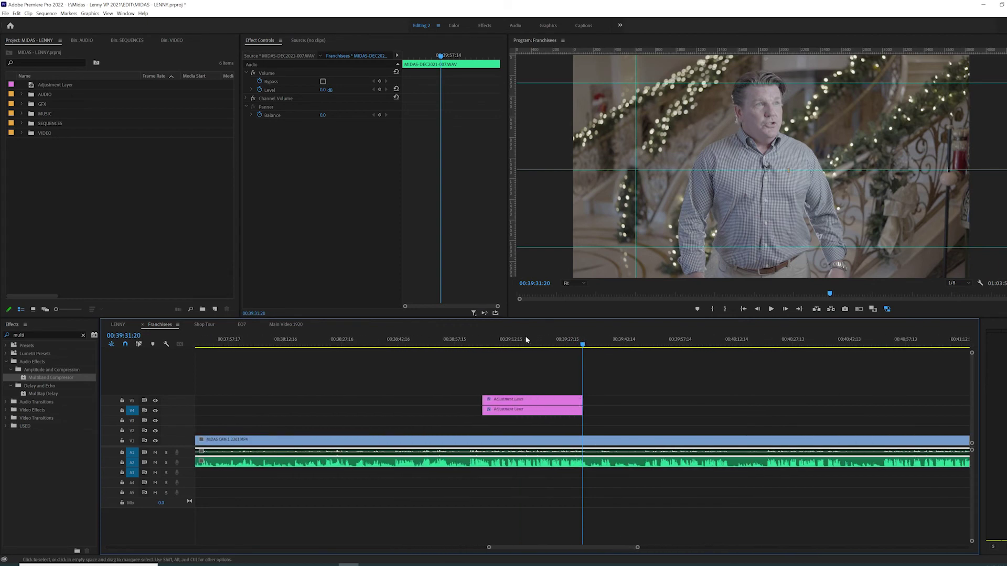
left_click(514, 348)
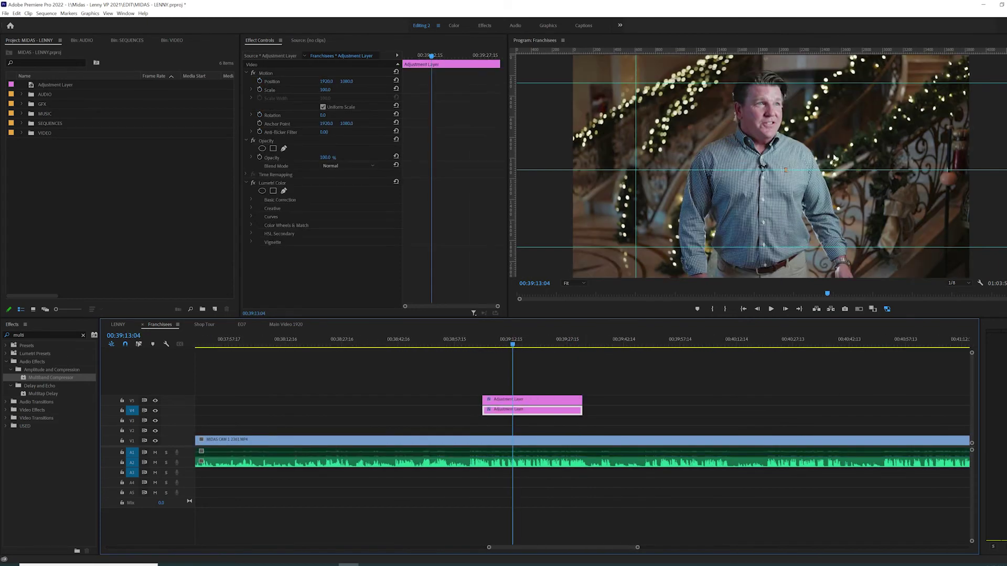